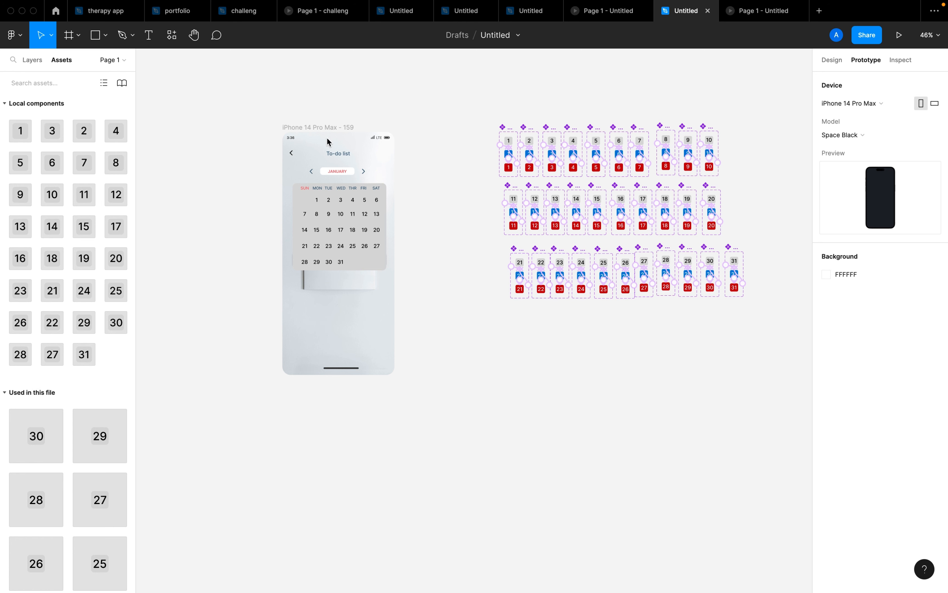
- Move the status bar group and the back arrow out of the To-do list phone frame
click(831, 61)
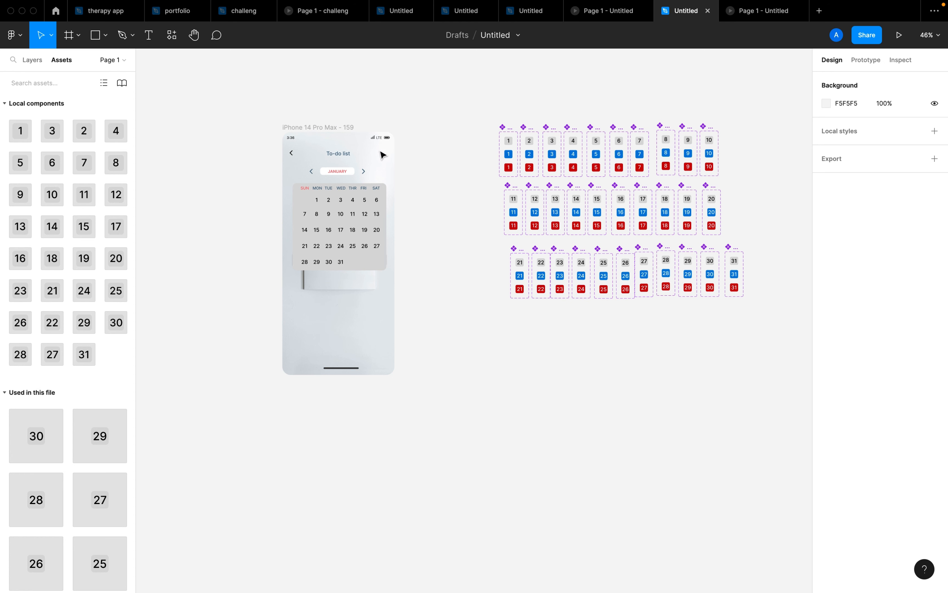
drag(386, 139, 377, 104)
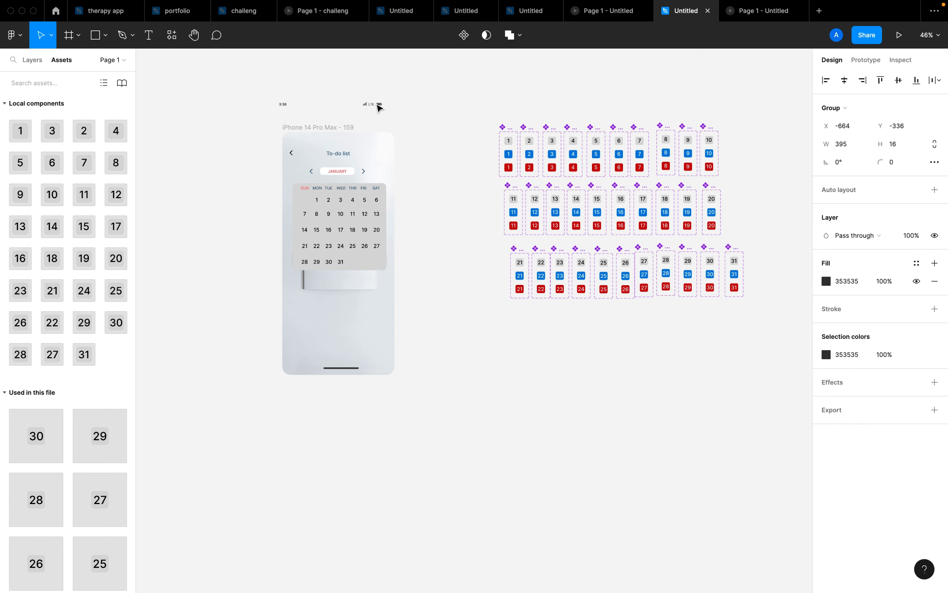
scroll(282, 101, up, 3)
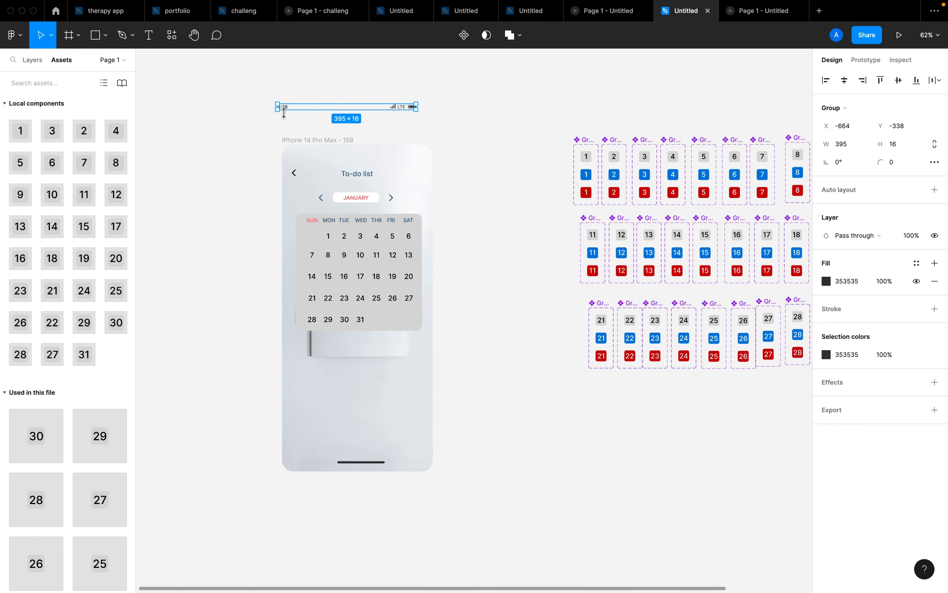
scroll(288, 119, up, 2)
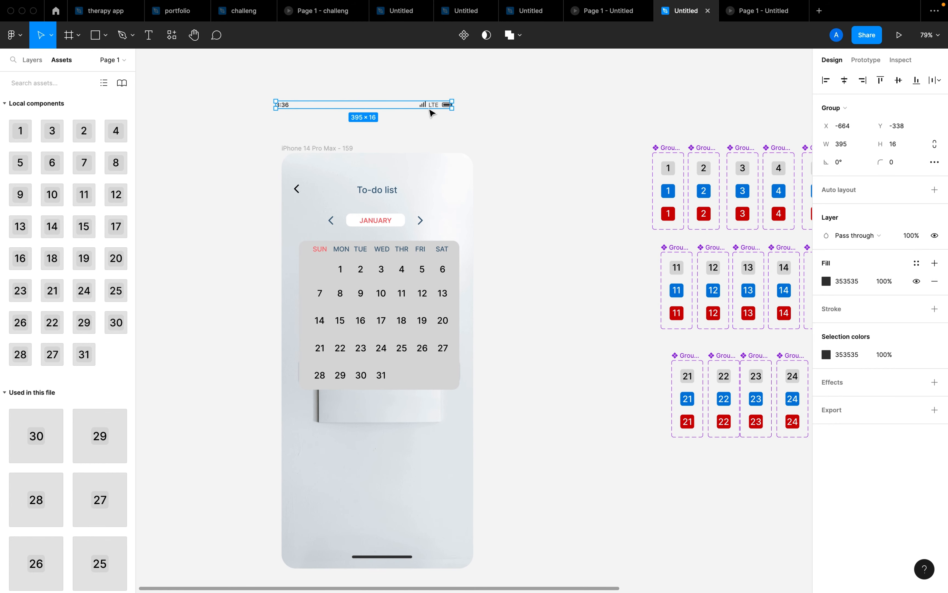
scroll(431, 113, up, 3)
scroll(433, 110, down, 4)
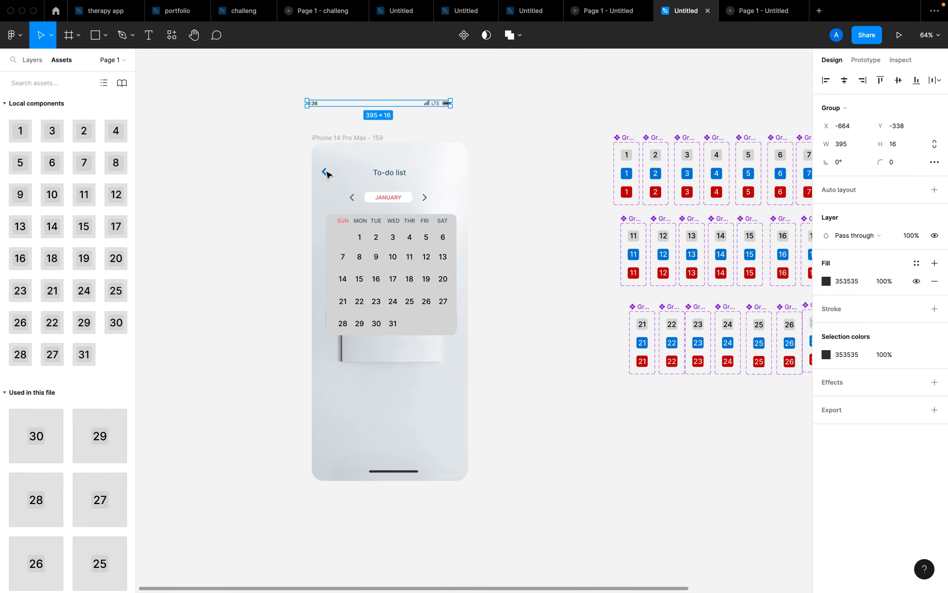
drag(329, 174, 301, 125)
- Move the JANUARY label and its white background box up out of place, and select the two month arrows
click(377, 197)
mouse_move(367, 185)
mouse_down()
mouse_move(341, 146)
mouse_move(386, 194)
mouse_move(448, 143)
mouse_move(400, 187)
mouse_move(383, 186)
mouse_up()
key(shift+0)
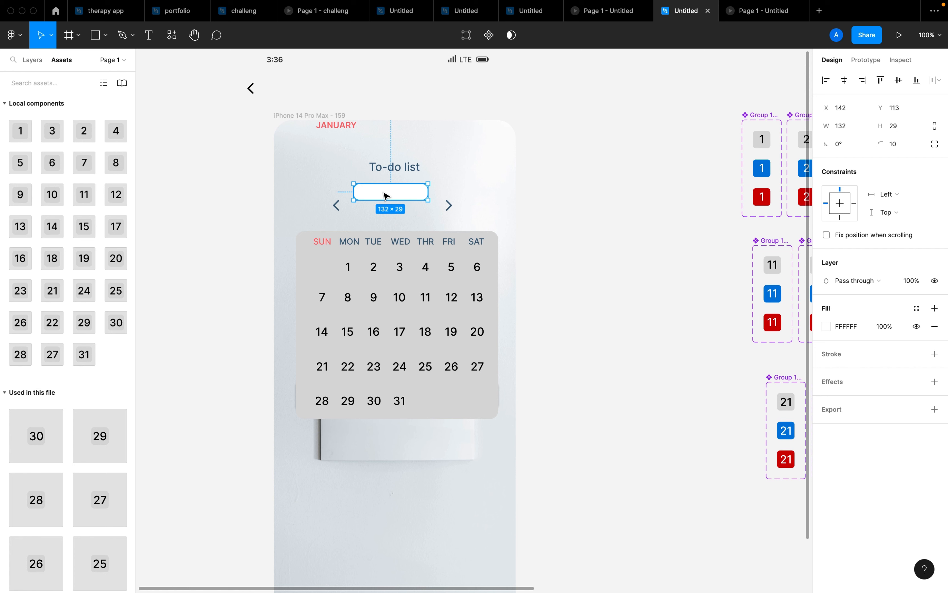
click(336, 206)
click(451, 207)
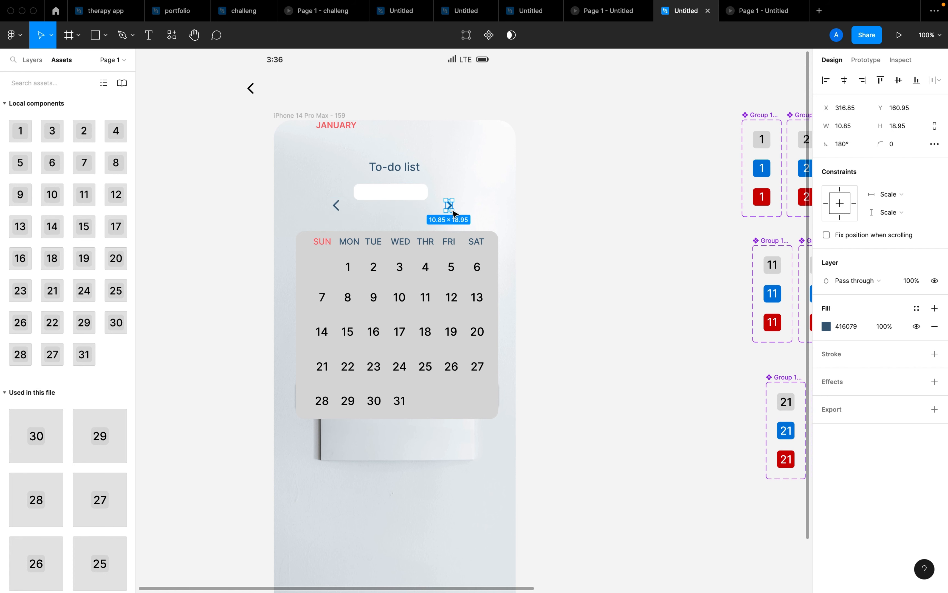
- Undo the moves of the status bar, back arrow, JANUARY label and white box
key(super+z)
key(super+z)
key(super+z)
key(super+z)
key(super+z)
key(super+z)
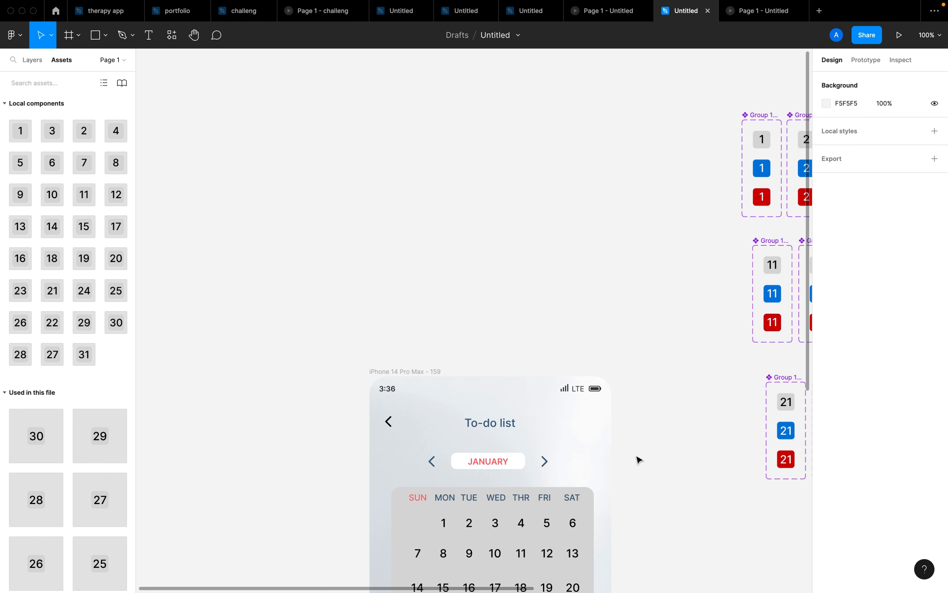
- Move the day 1 component set away from the other day components into the empty canvas beside them
scroll(664, 584, down, 6)
drag(744, 461, 807, 471)
scroll(732, 391, down, 1)
scroll(733, 393, down, 5)
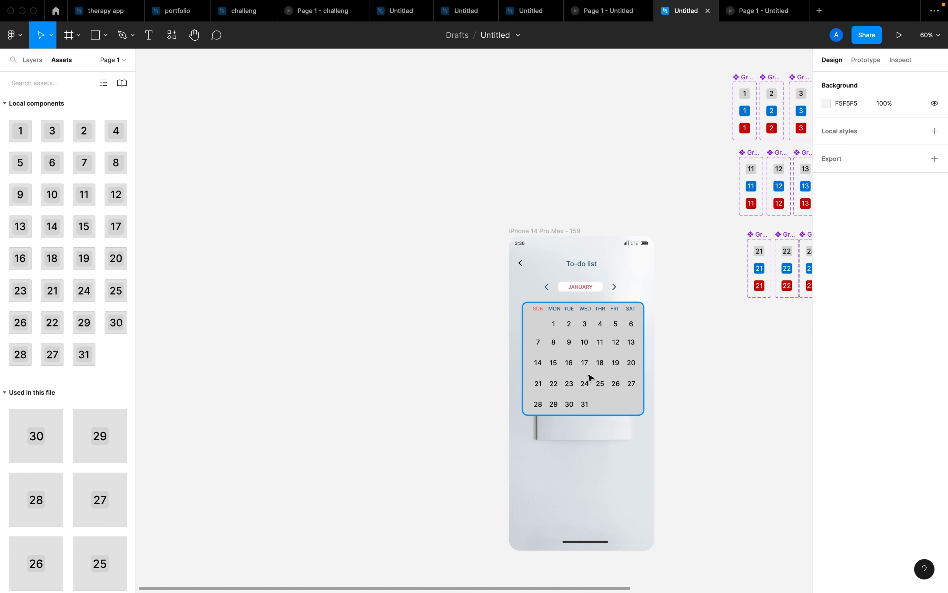
drag(730, 394, 812, 405)
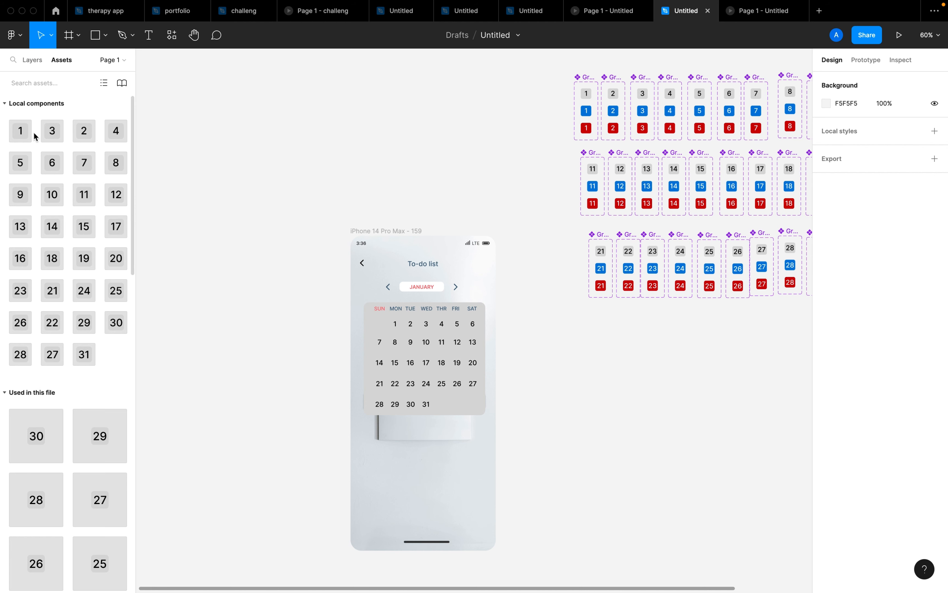
drag(587, 79, 501, 80)
scroll(500, 78, up, 5)
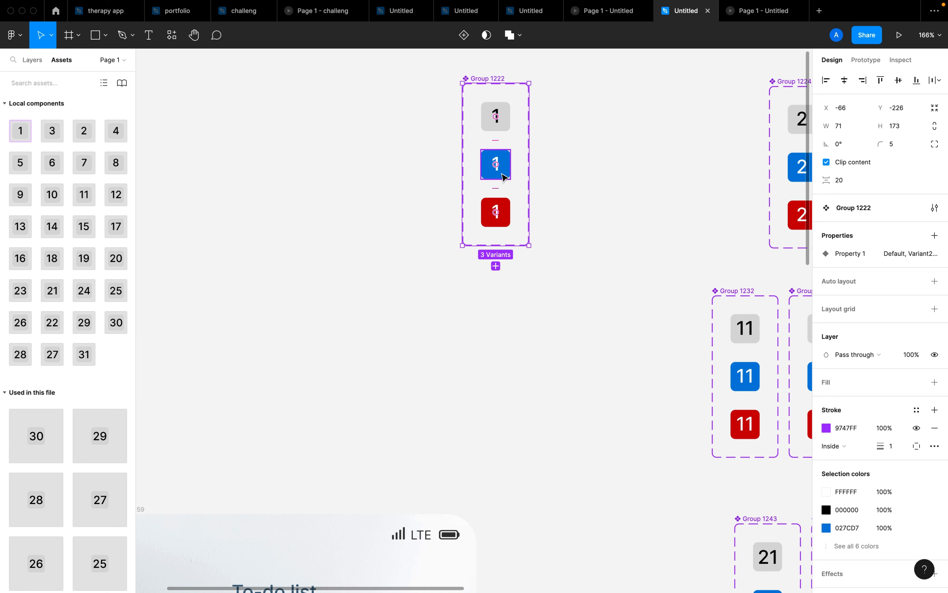
scroll(504, 225, down, 5)
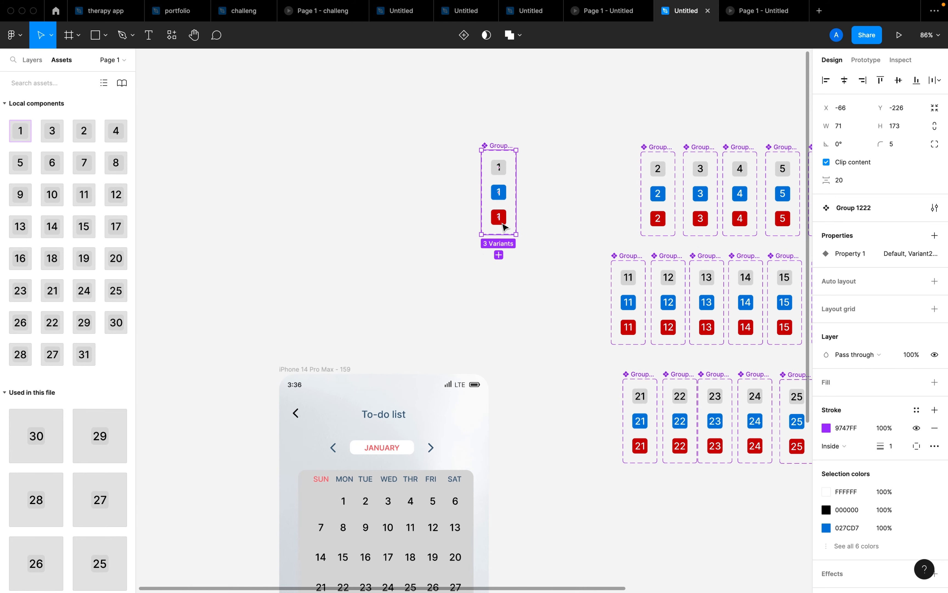
- Draw a rectangle about 36 × 33 on the empty canvas near the day 1 component set
drag(558, 435, 567, 508)
scroll(566, 472, down, 3)
scroll(564, 468, down, 1)
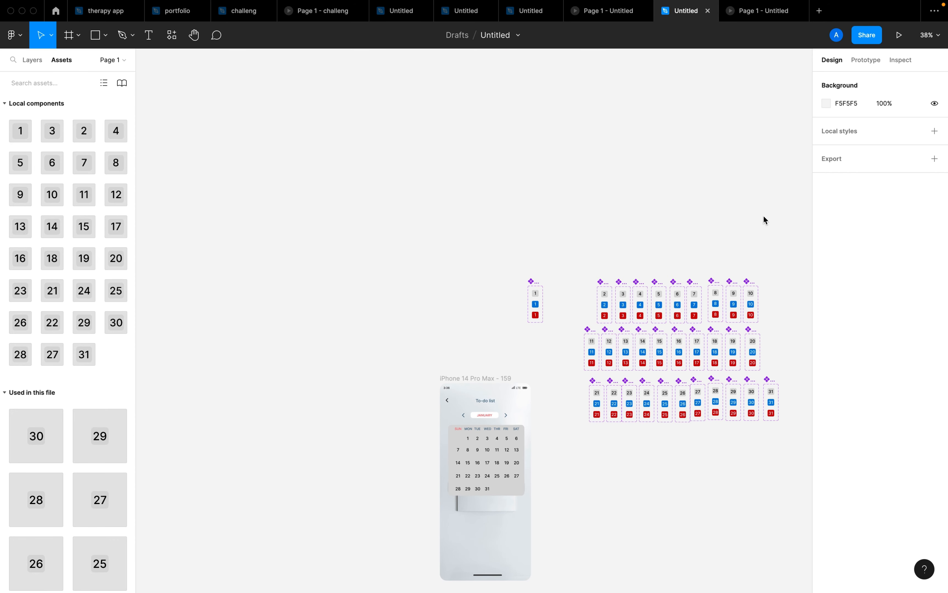
drag(778, 215, 823, 232)
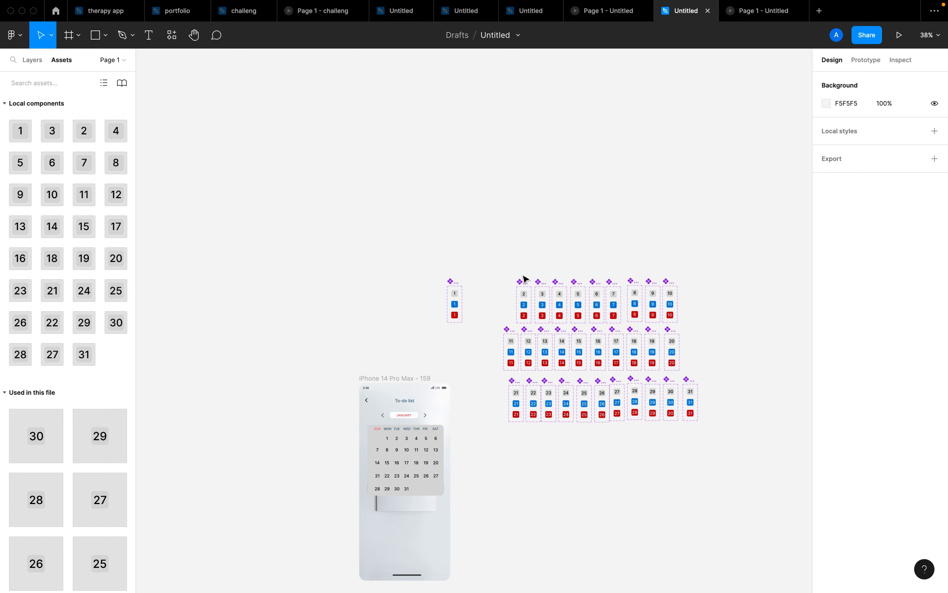
scroll(525, 279, up, 4)
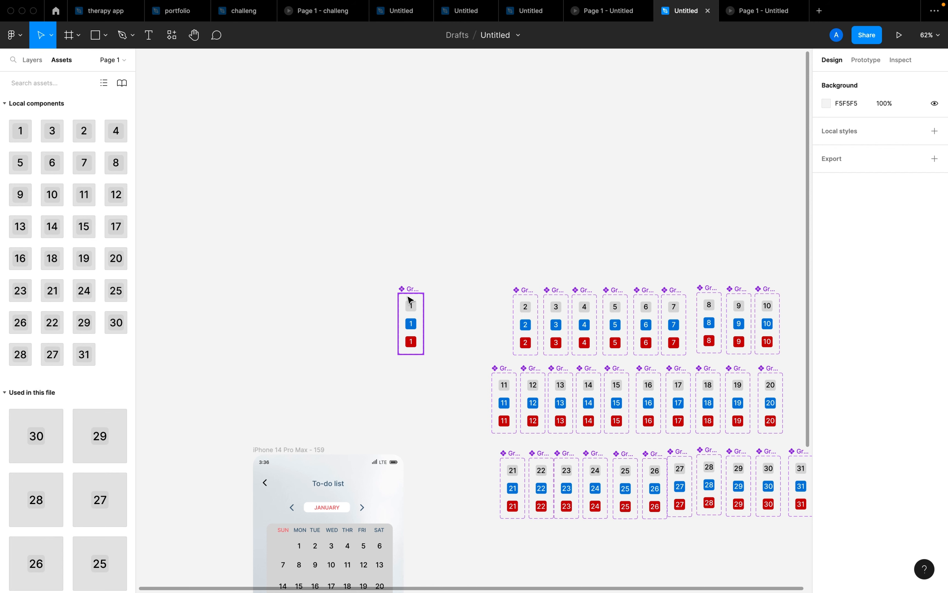
scroll(410, 300, up, 4)
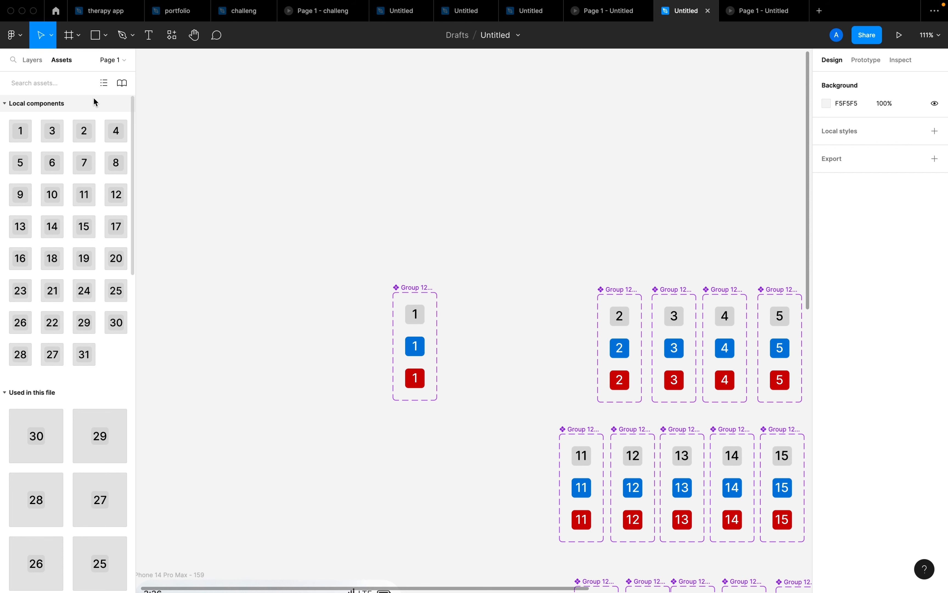
click(99, 41)
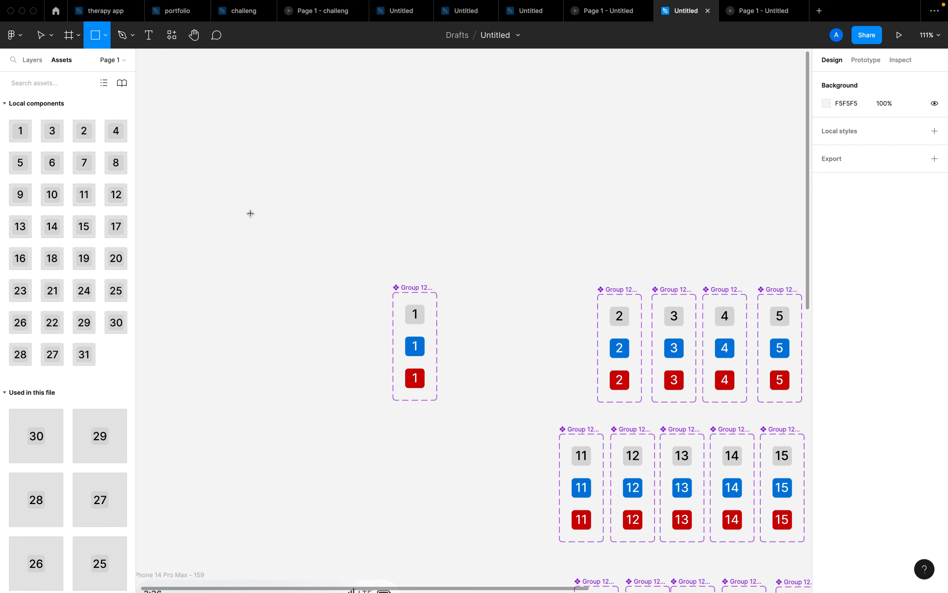
click(259, 257)
drag(259, 258, 281, 279)
click(543, 163)
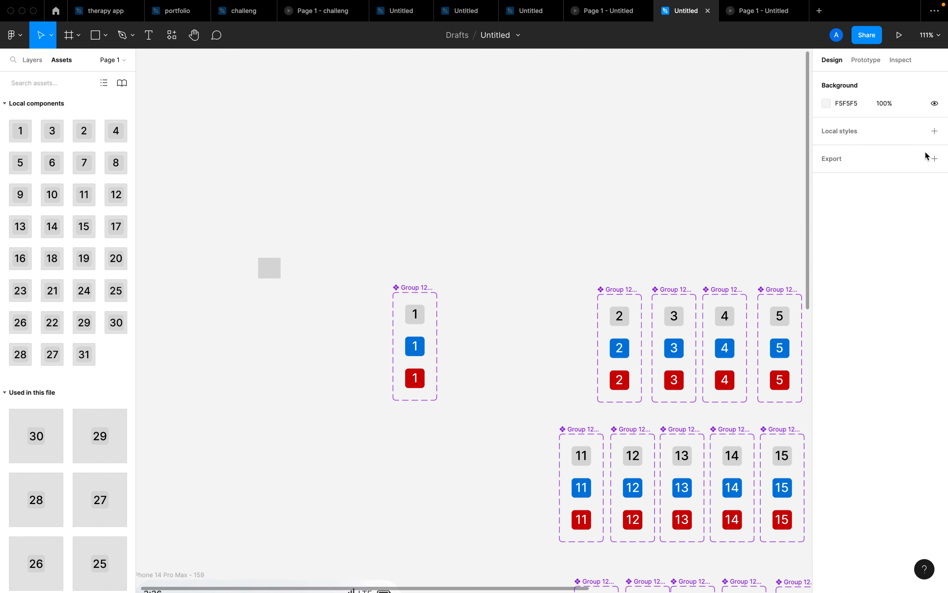
- Set the new rectangle's corner radius to 5
click(271, 277)
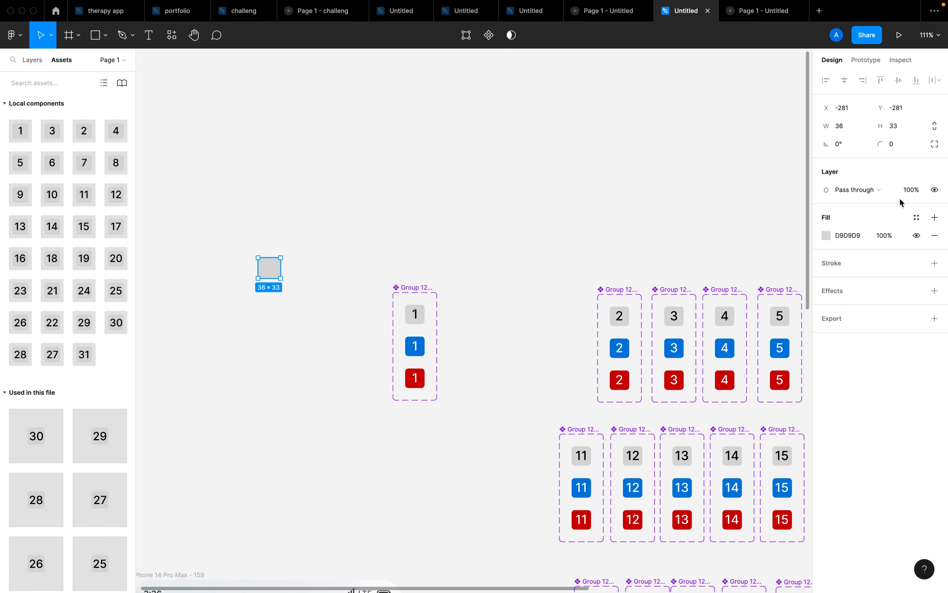
click(898, 145)
text(5)
click(545, 178)
click(266, 267)
click(303, 285)
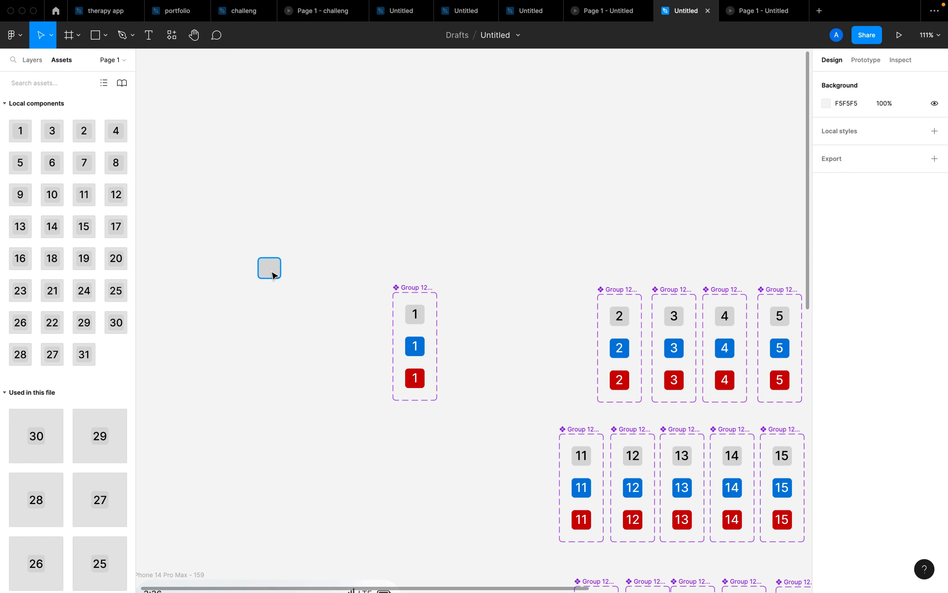
- Add a text layer reading 3 on the rounded rectangle
scroll(261, 276, up, 5)
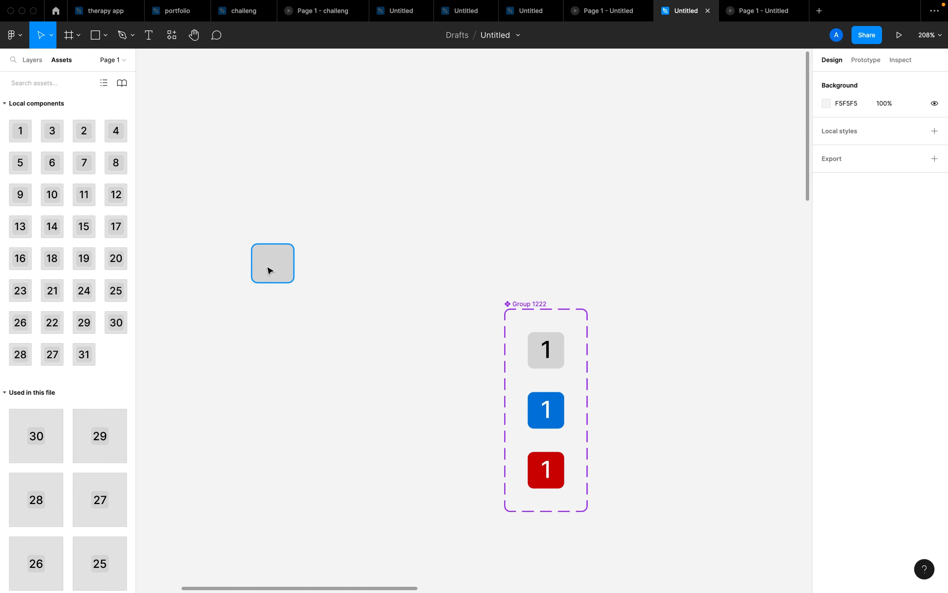
click(271, 270)
key(t)
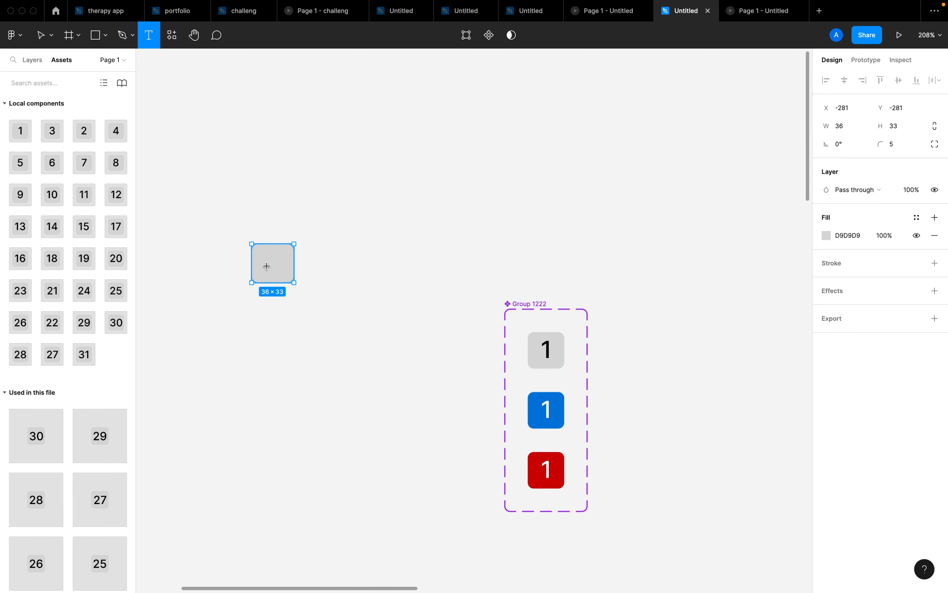
click(267, 262)
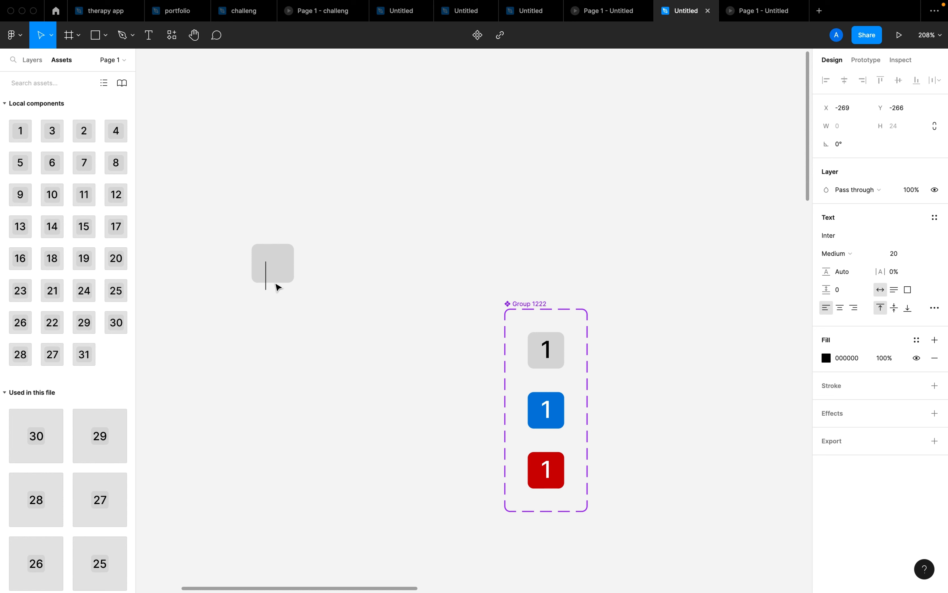
text(3)
key(Escape)
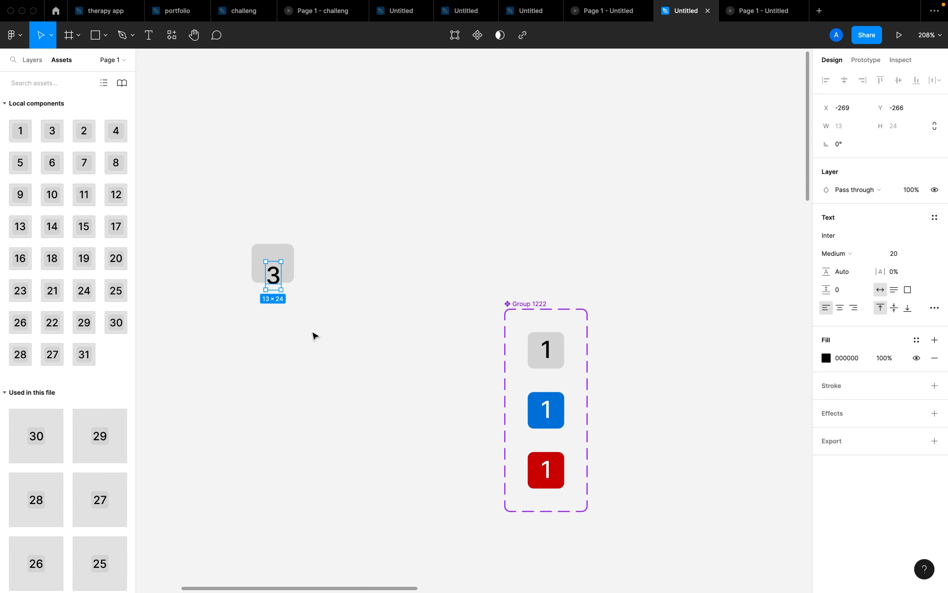
- Change the text on the rounded rectangle to 7 and centre it inside the rectangle
double_click(278, 275)
text(7)
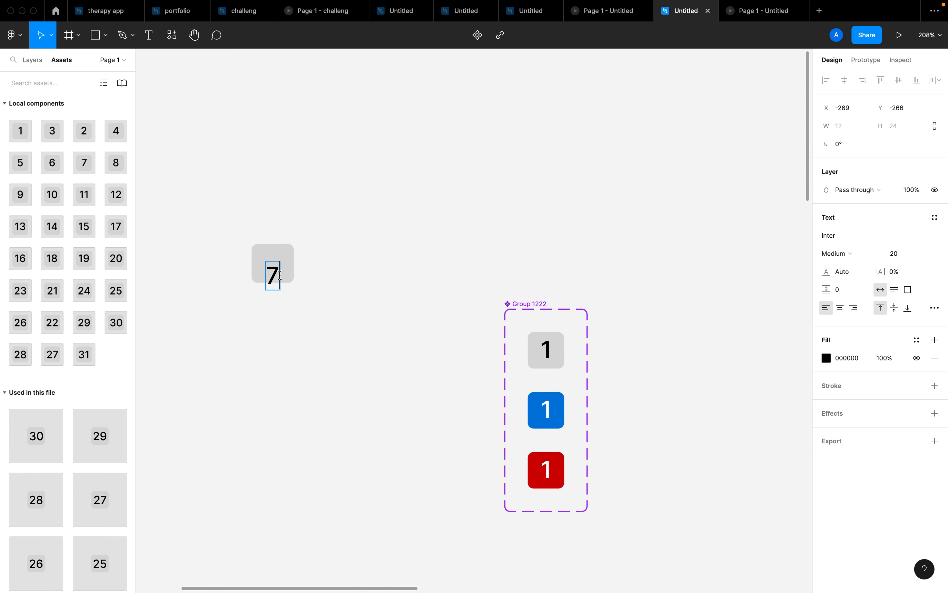
key(Escape)
drag(276, 273, 274, 259)
click(406, 262)
- Turn the rectangle and its 7 into one component and add two variants to it
drag(234, 210, 319, 301)
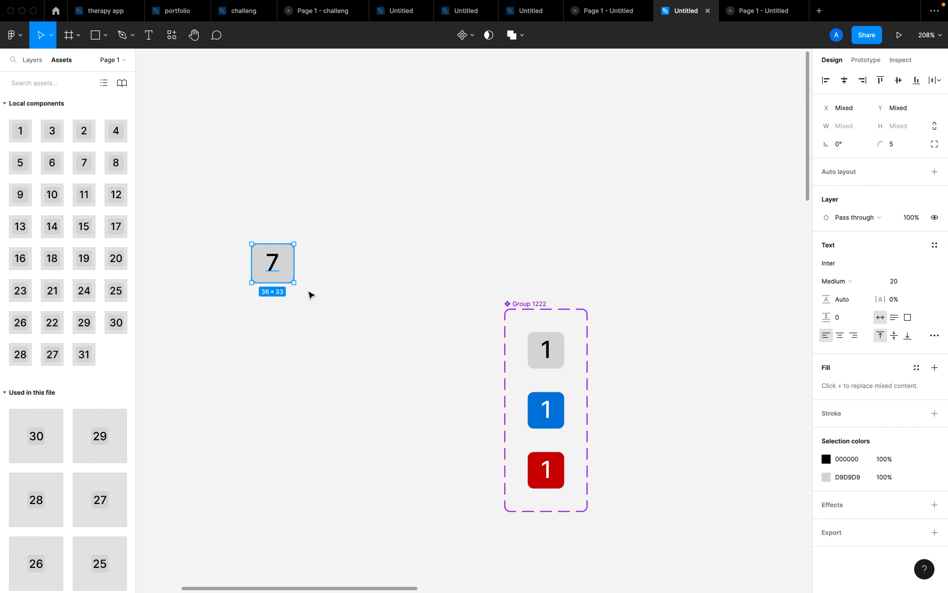
click(463, 36)
click(464, 36)
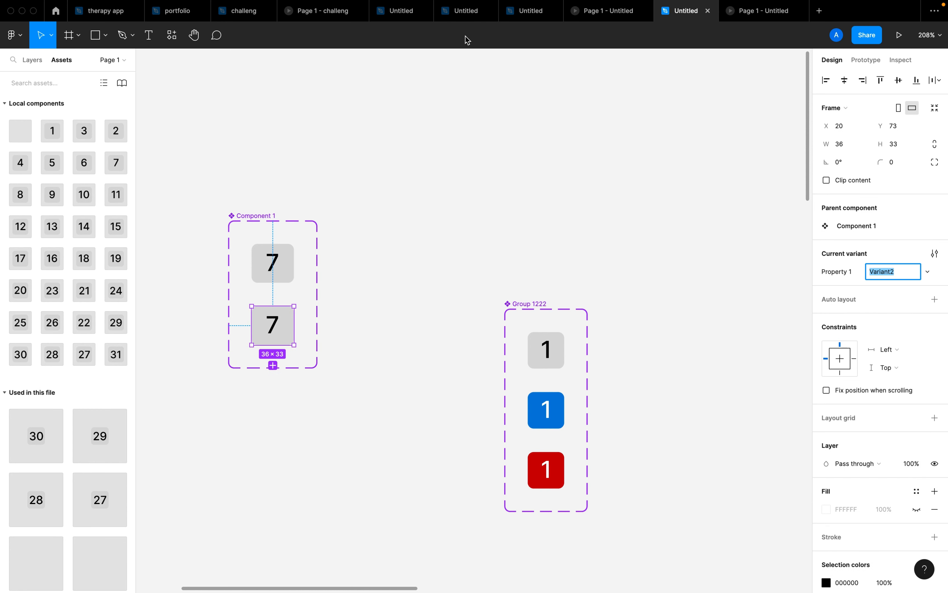
click(274, 367)
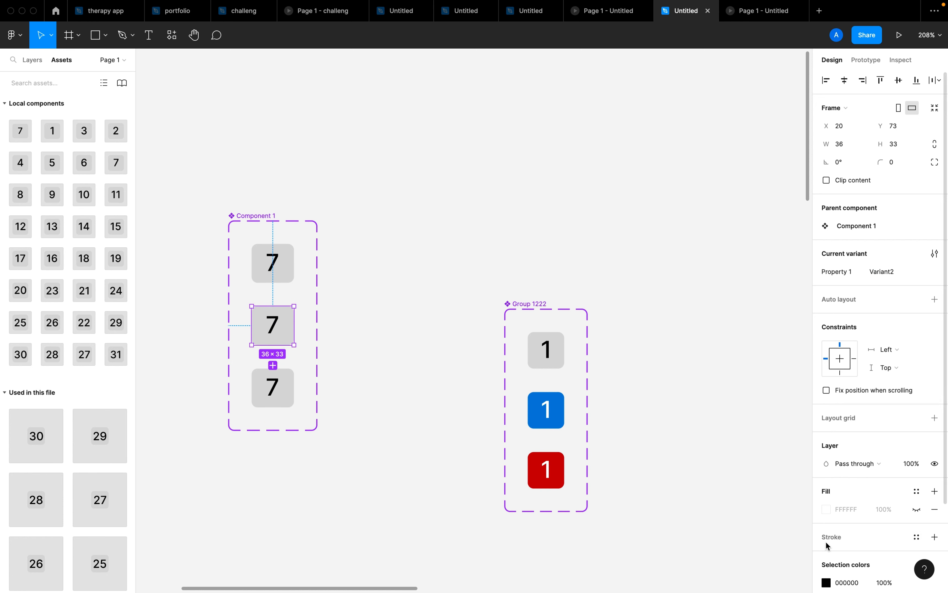
- Change the number's color in the second variant of the 7 component to white, FFFFFF
click(827, 582)
drag(735, 365, 657, 271)
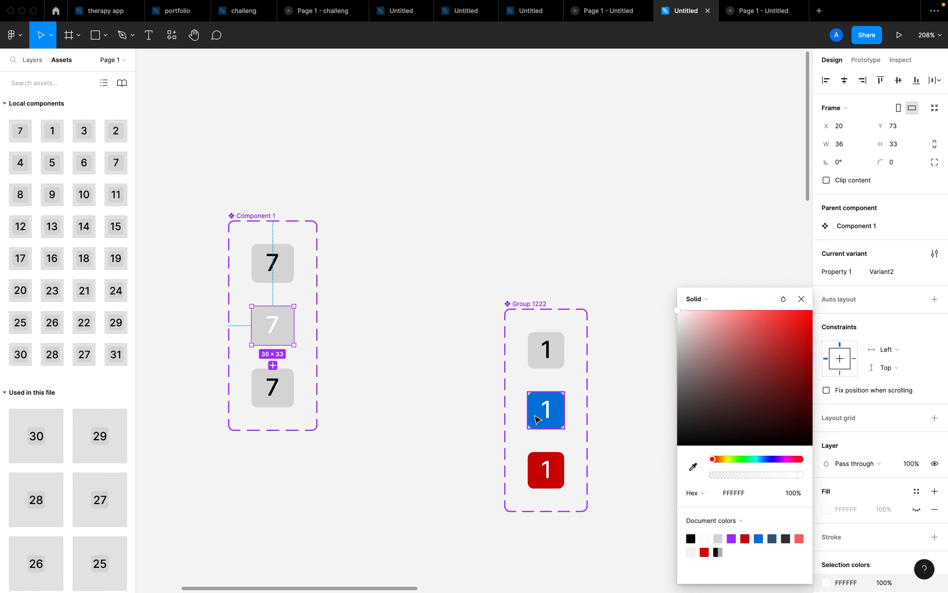
click(334, 356)
- Change the second variant's grey background to the purple document color
click(276, 324)
scroll(288, 341, left, 8)
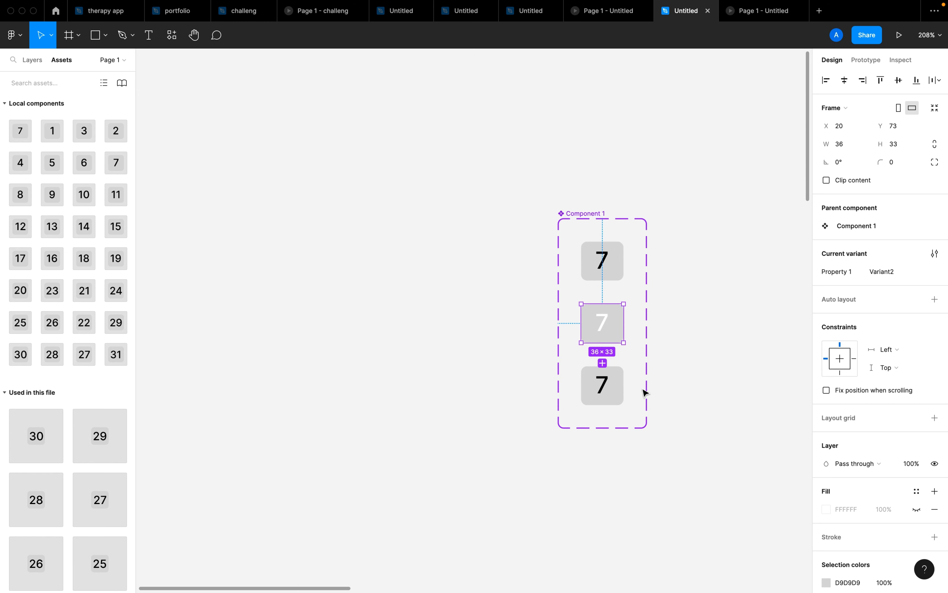
click(756, 415)
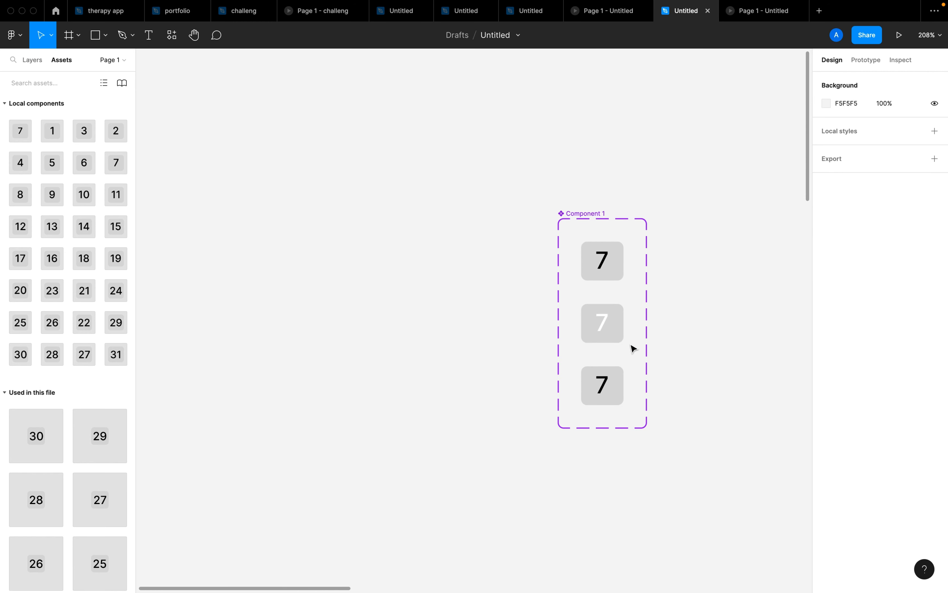
click(620, 338)
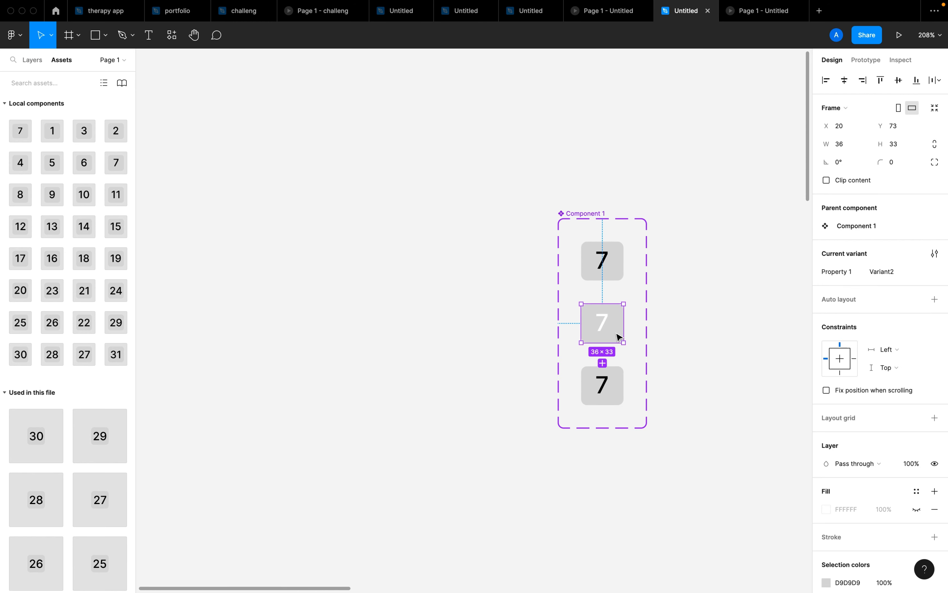
click(826, 583)
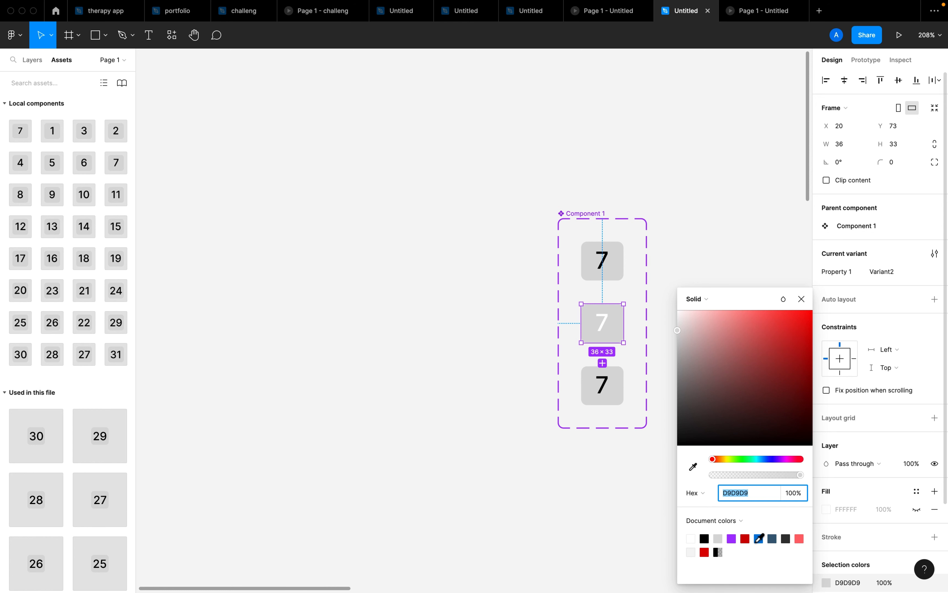
click(732, 539)
click(626, 503)
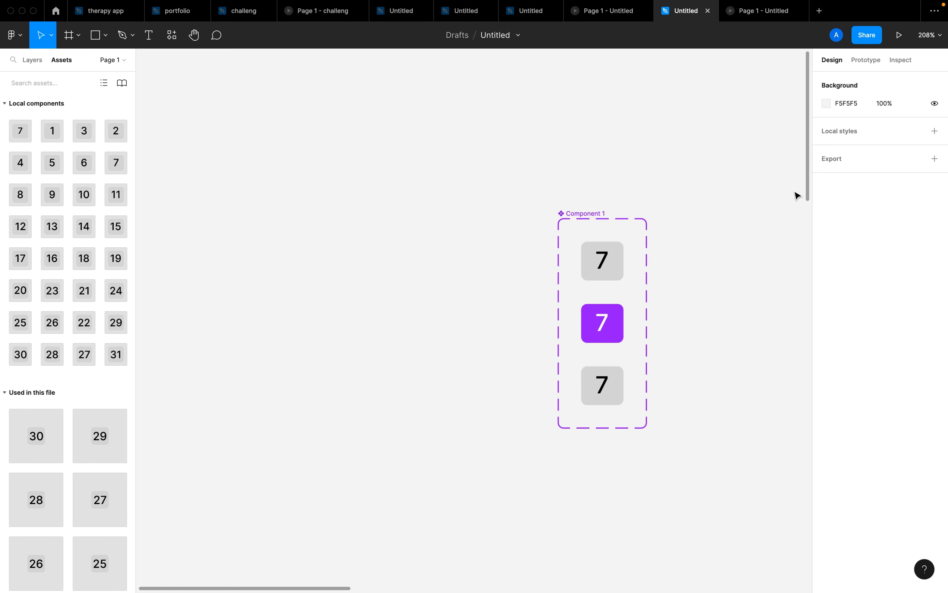
- Change the number's color in the third variant of the 7 component to white, FFFFFF
drag(810, 193, 809, 219)
click(607, 182)
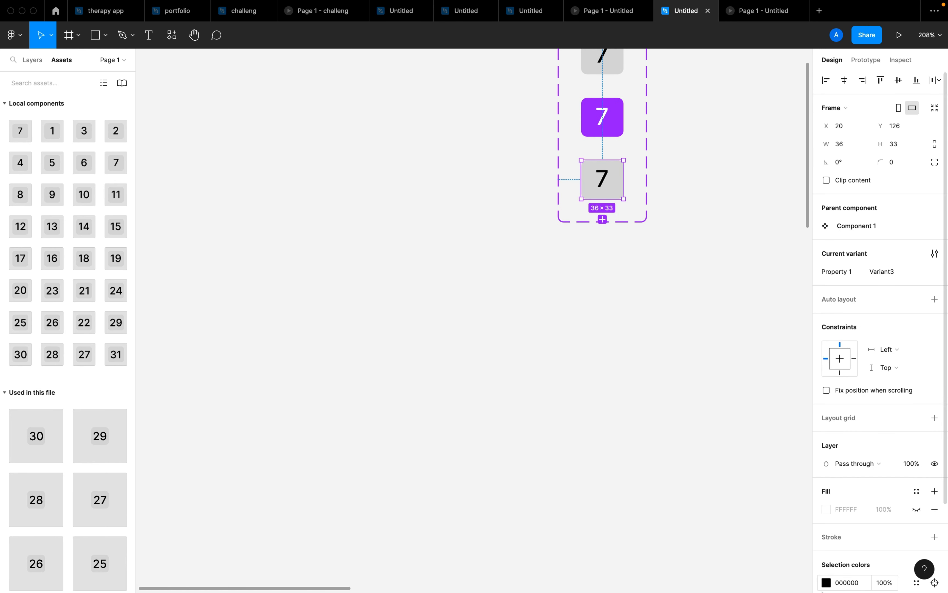
click(827, 582)
text(ffffff)
key(Return)
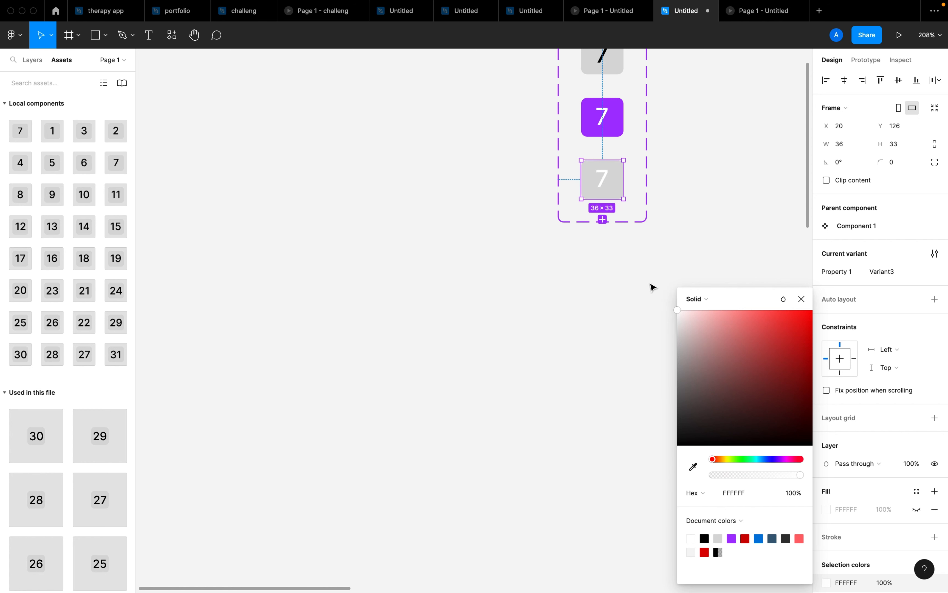
click(652, 211)
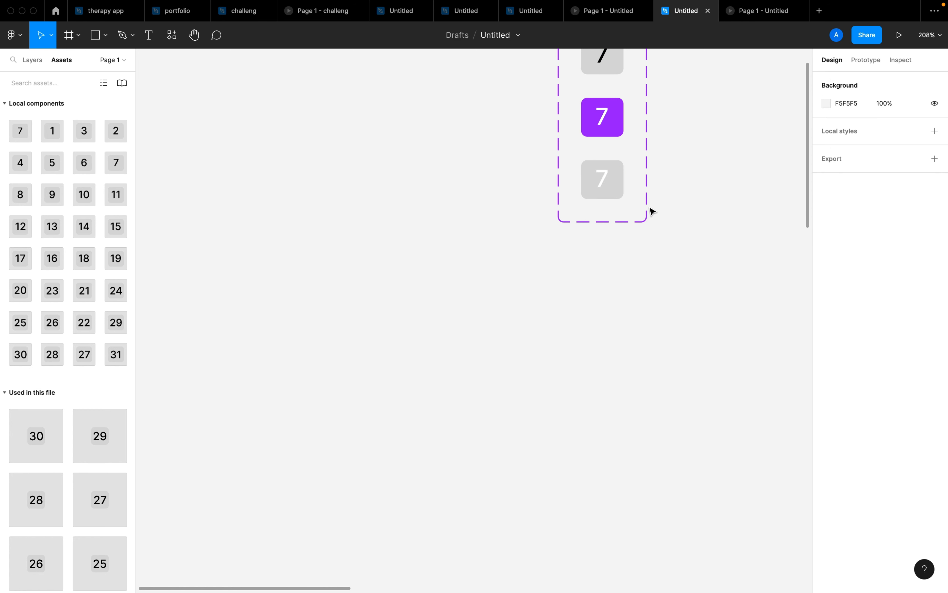
- Change the third variant's grey background to a custom medium green
click(622, 191)
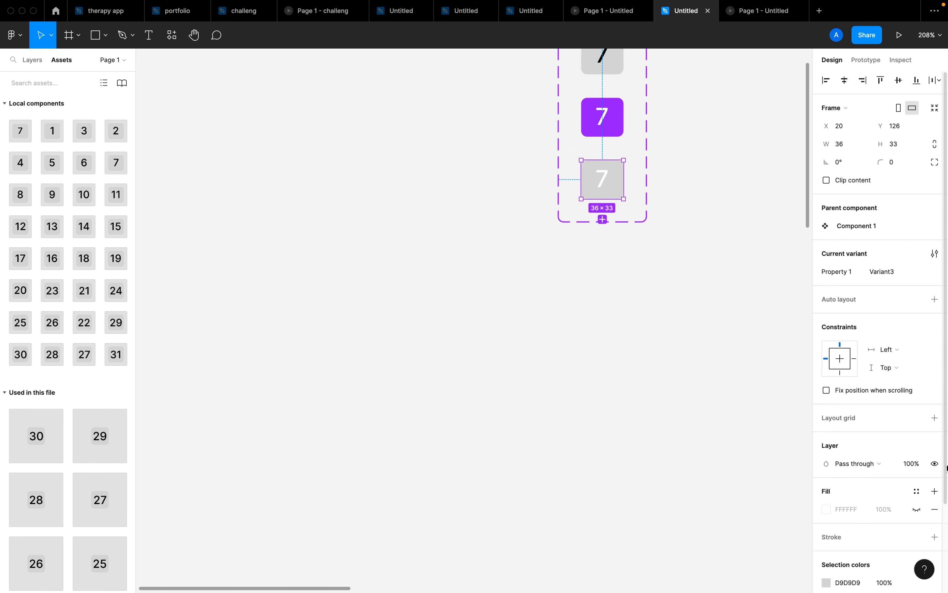
scroll(943, 479, down, 5)
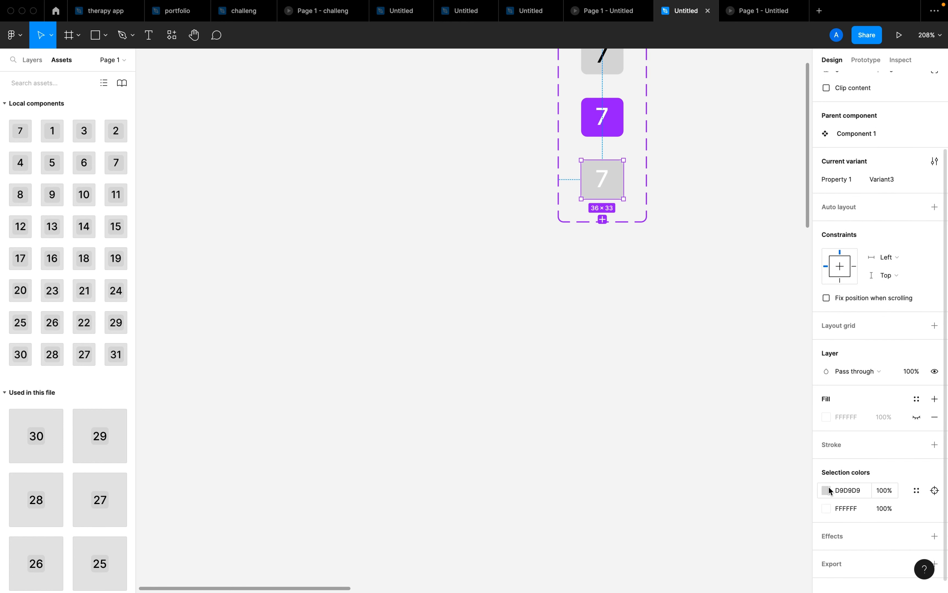
click(828, 490)
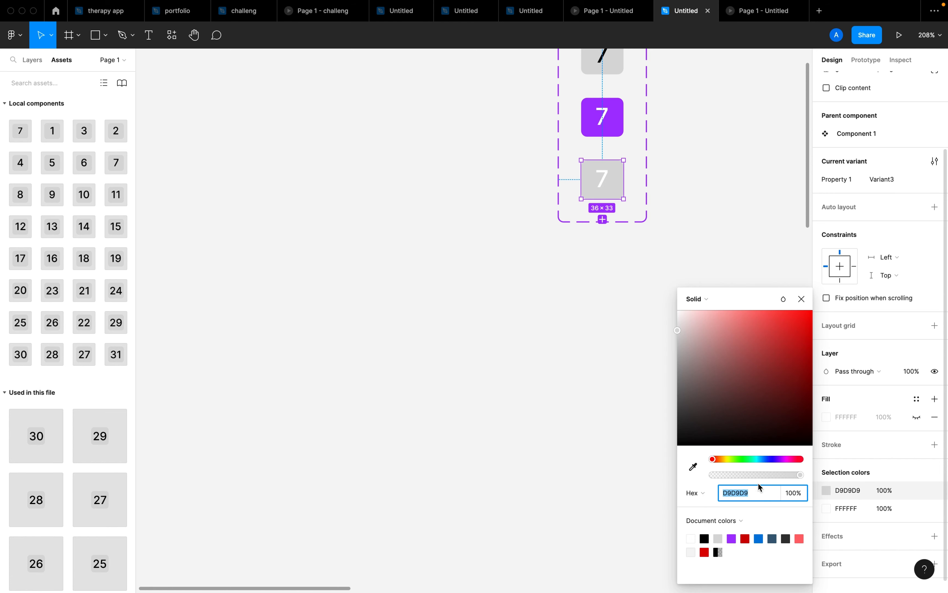
click(753, 460)
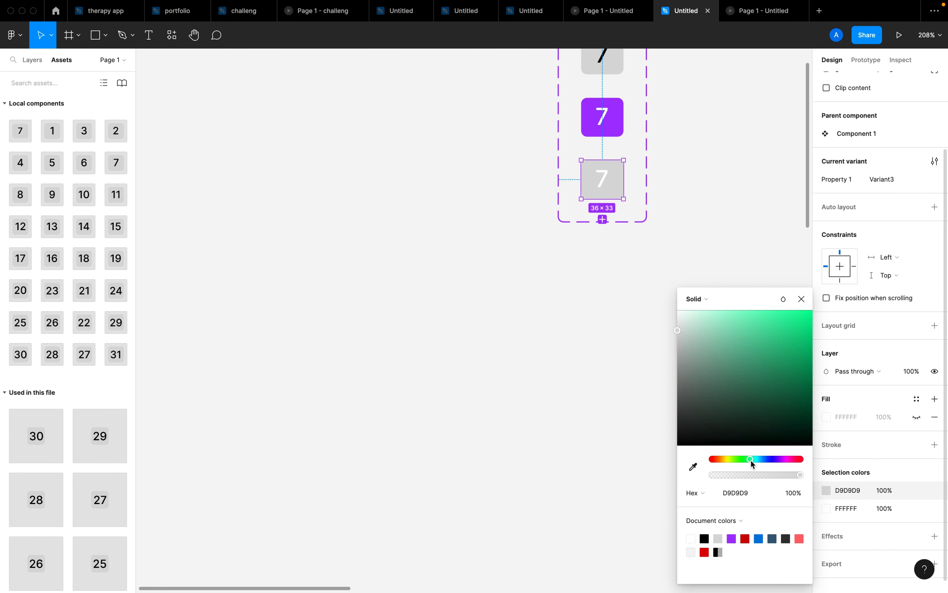
drag(783, 331, 808, 349)
click(759, 137)
scroll(692, 143, up, 3)
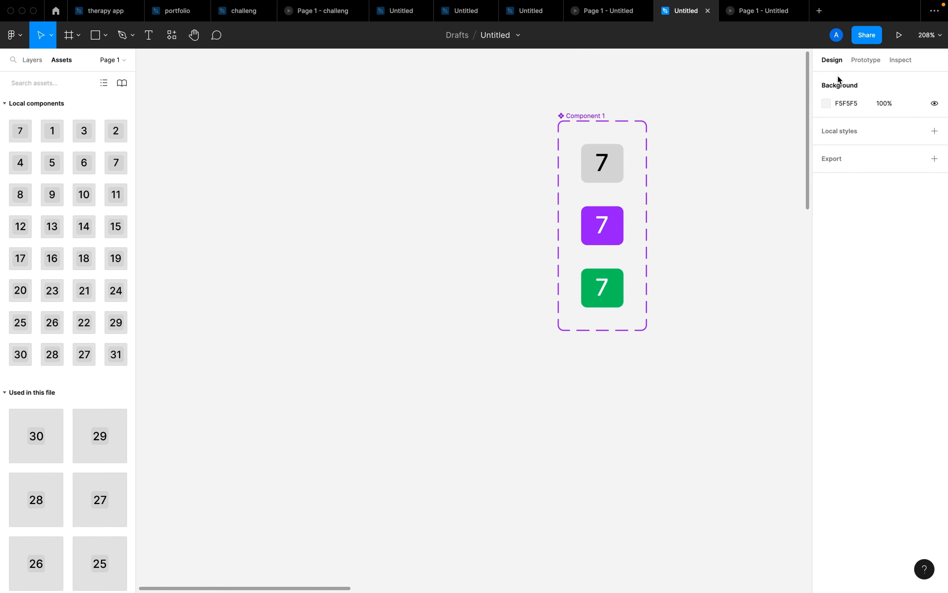
- Add a prototype interaction that changes the grey default variant to the purple variant with a Smart animate transition
click(862, 63)
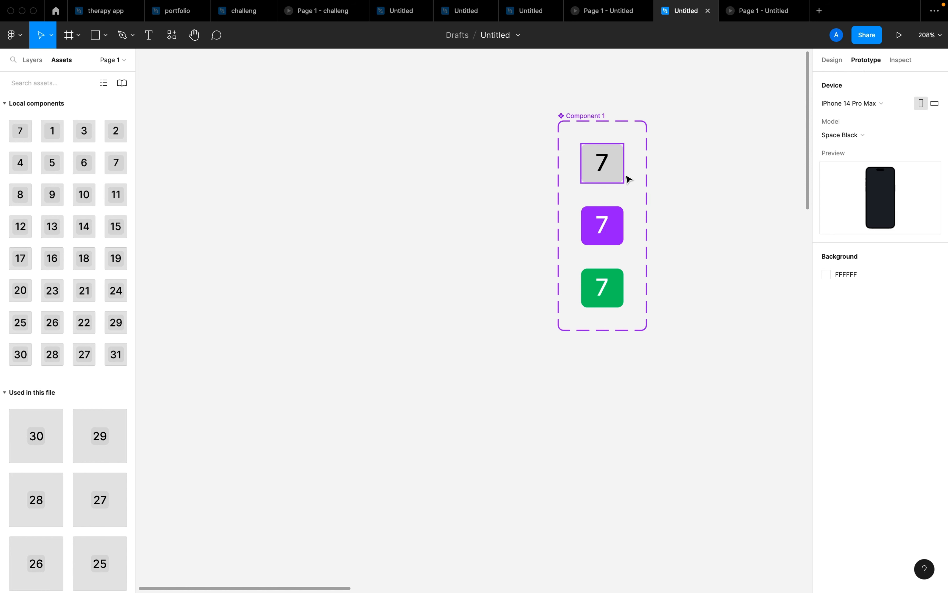
mouse_move(624, 169)
scroll(626, 165, up, 2)
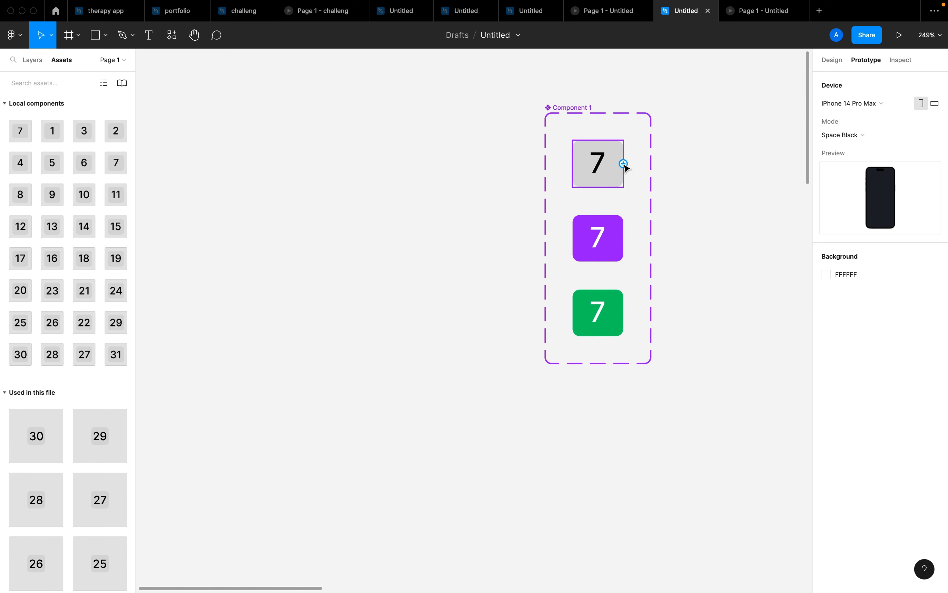
click(626, 167)
drag(624, 163, 619, 241)
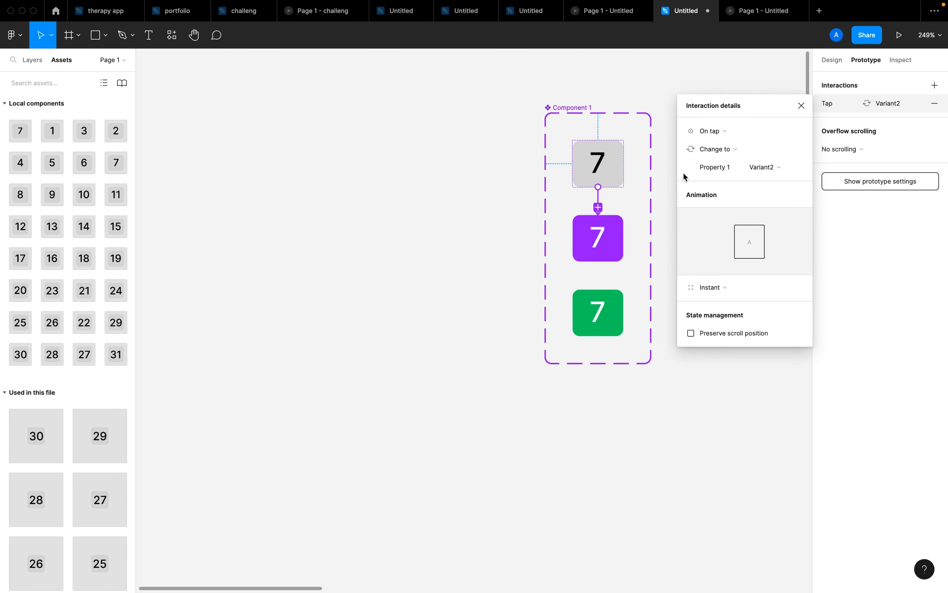
click(713, 287)
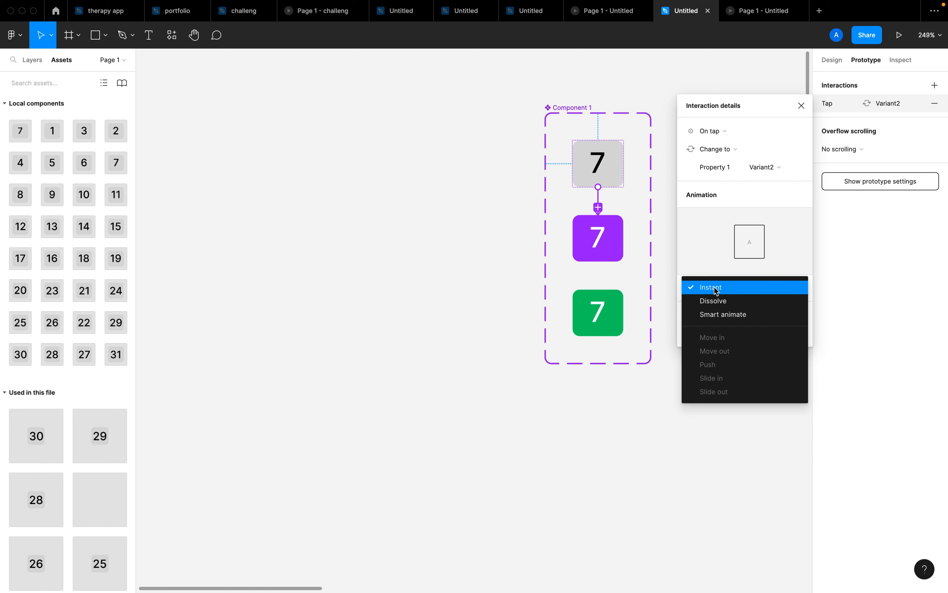
click(717, 313)
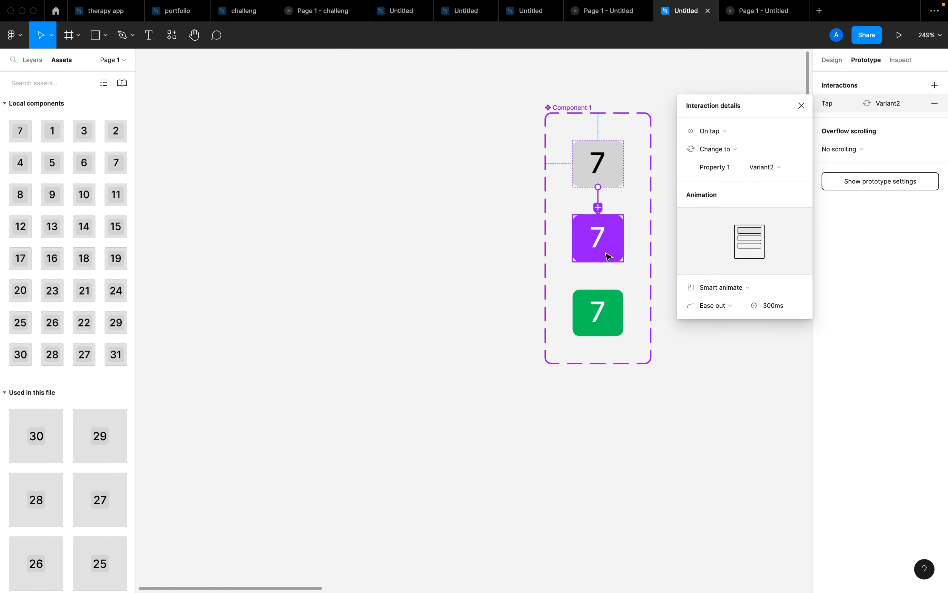
- Set the grey-to-purple interaction's trigger to While hovering, and shift the component set a little to the left on the canvas
click(710, 132)
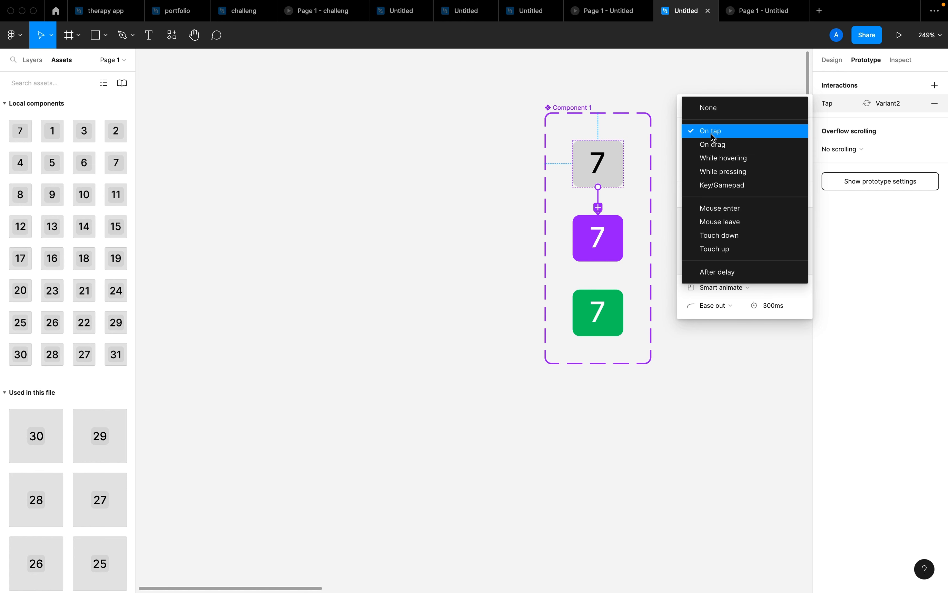
click(721, 159)
scroll(607, 200, up, 2)
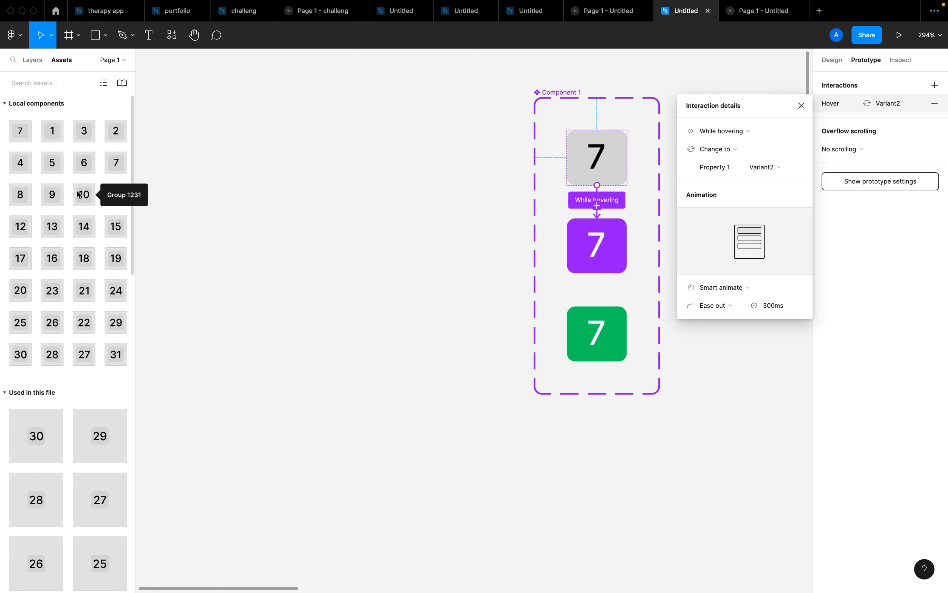
scroll(129, 182, down, 1)
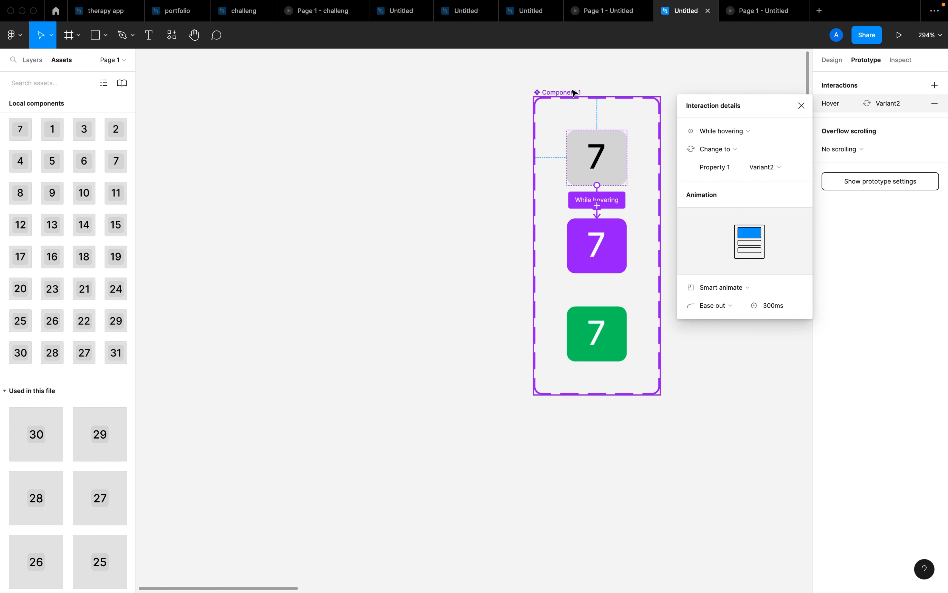
drag(574, 93, 503, 100)
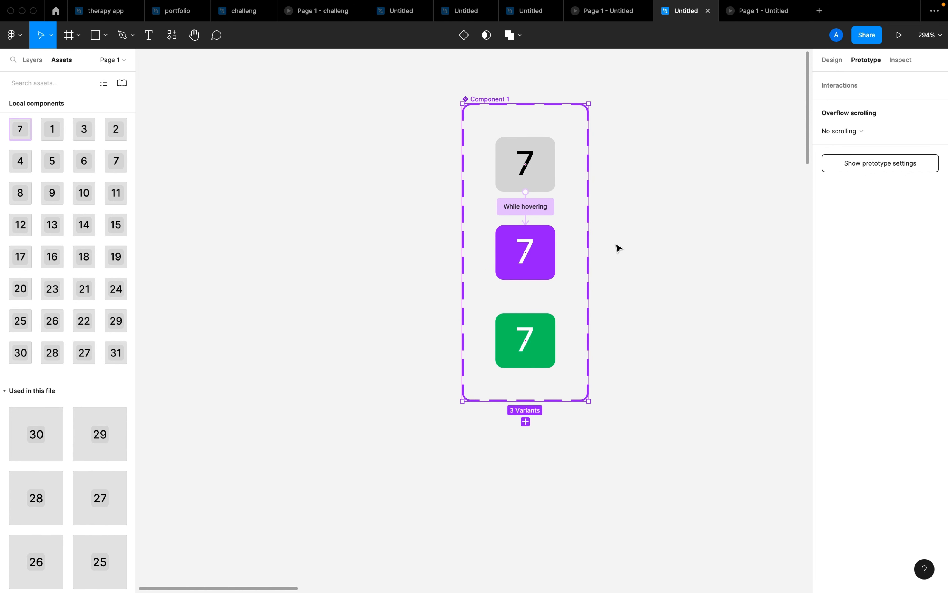
scroll(616, 248, up, 2)
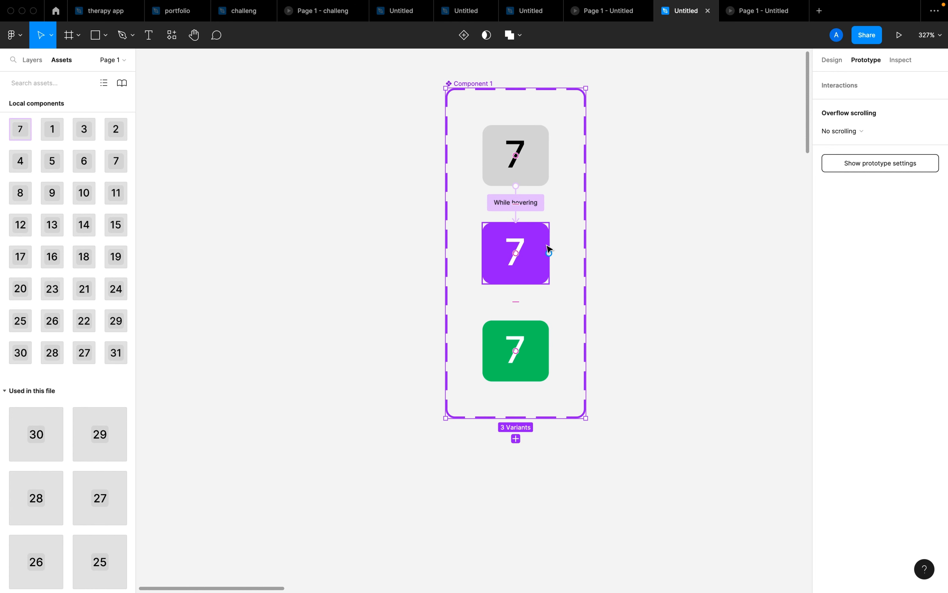
click(549, 255)
drag(549, 254, 541, 281)
click(561, 262)
drag(515, 283, 510, 342)
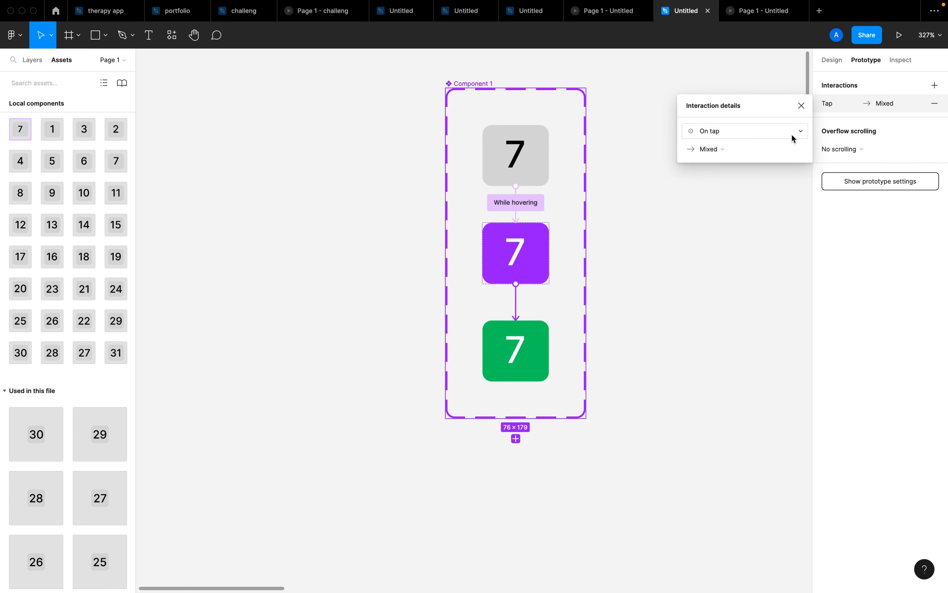
click(935, 103)
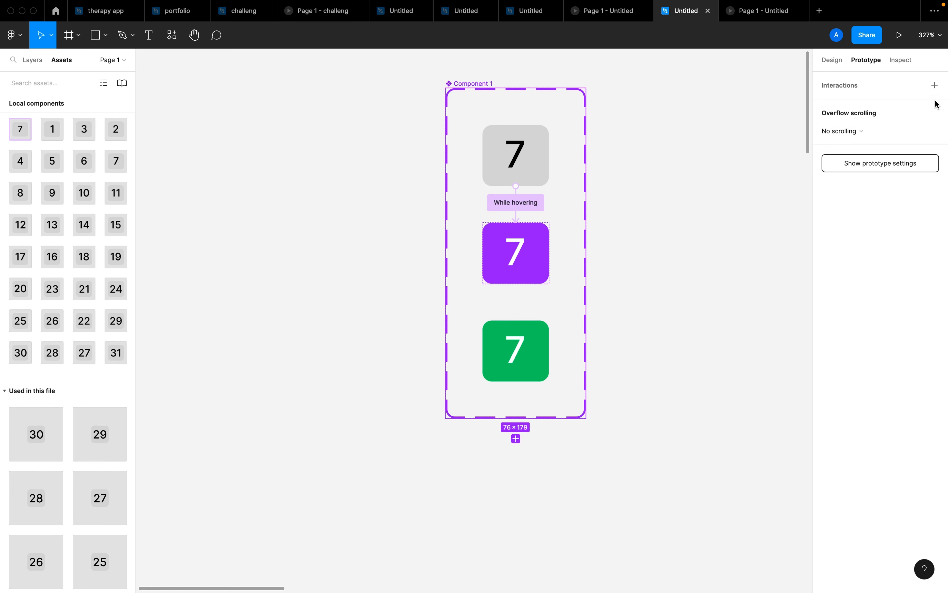
key(Escape)
- Add On tap interactions that change the purple variant to the green one and the green variant back to the grey default
click(500, 281)
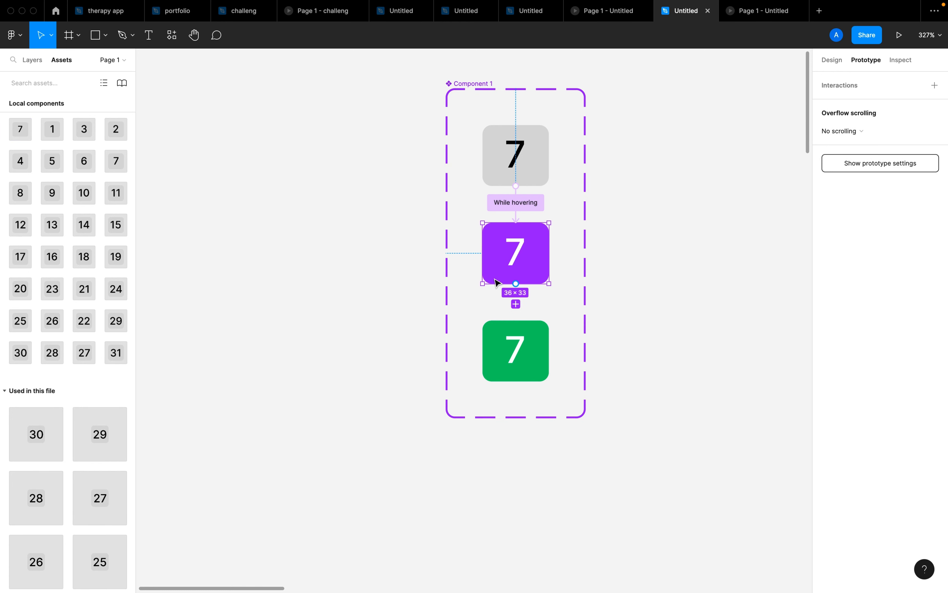
drag(518, 285, 516, 347)
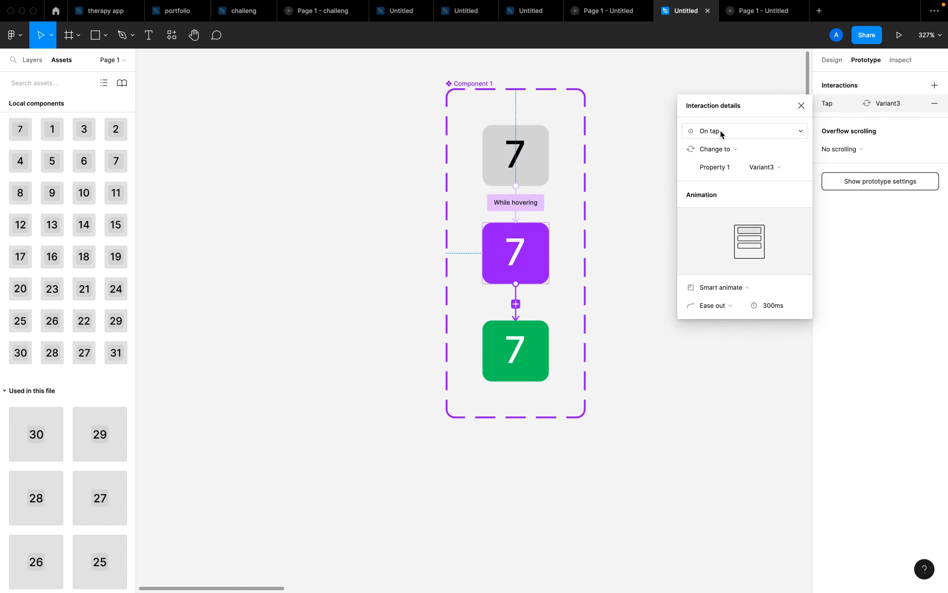
click(543, 364)
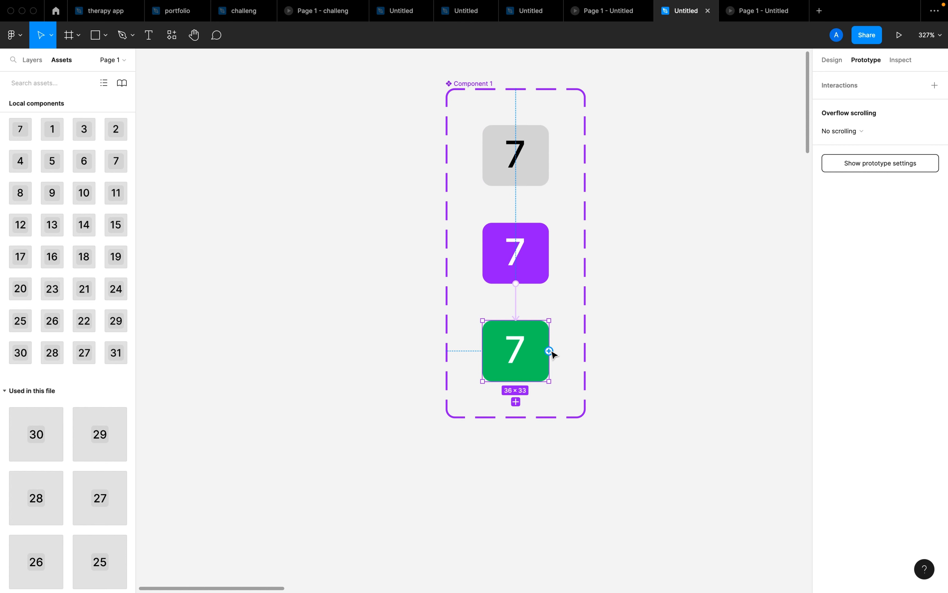
drag(549, 351, 540, 173)
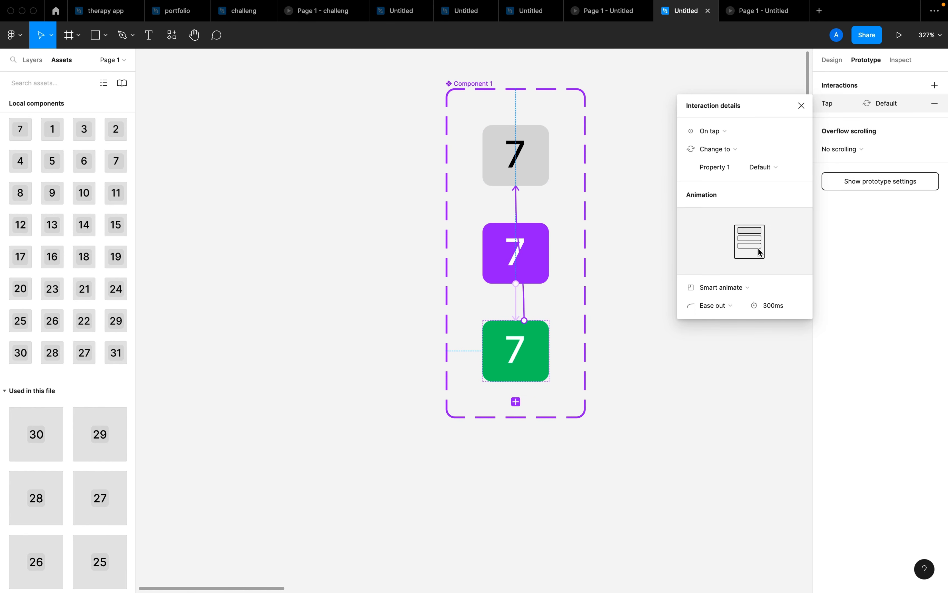
click(629, 165)
scroll(625, 163, down, 3)
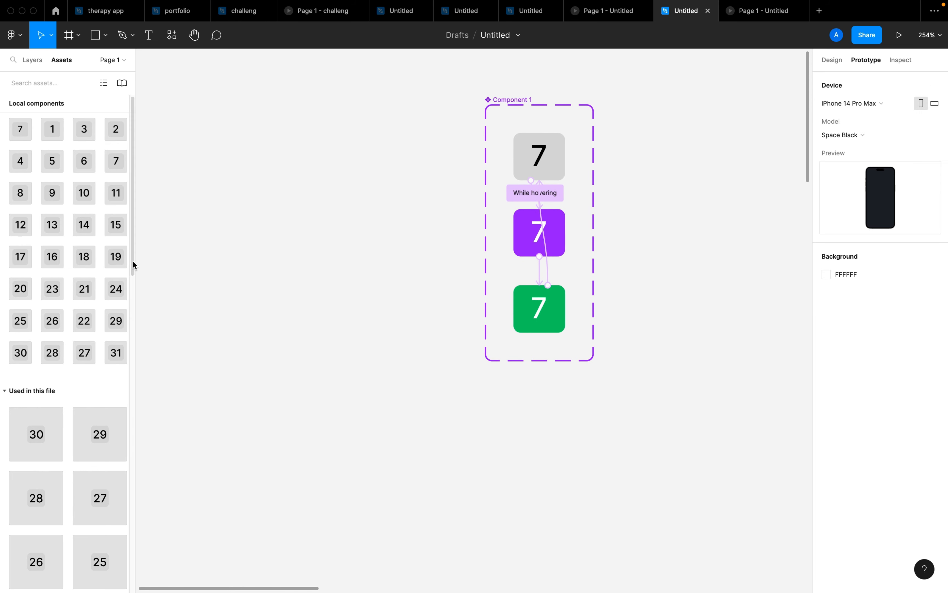
click(131, 225)
drag(132, 228, 171, 198)
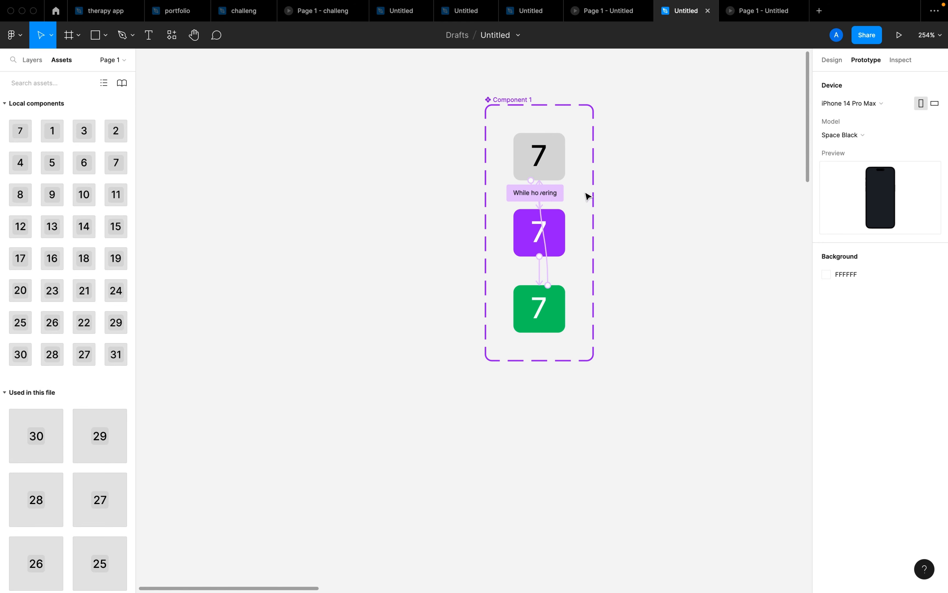
- Change the number in the grey default variant to 88
click(541, 156)
double_click(541, 156)
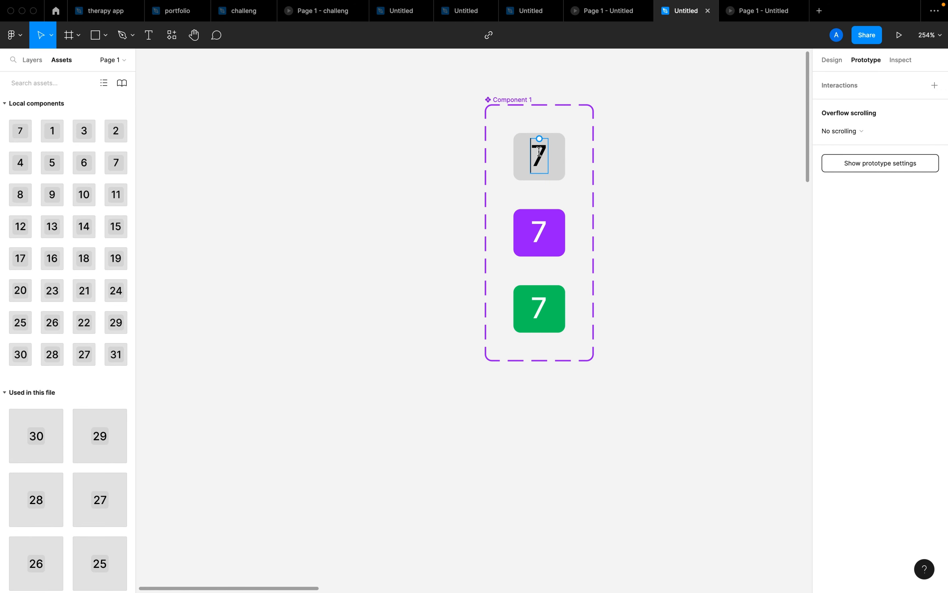
key(Right)
key(BackSpace)
text(88)
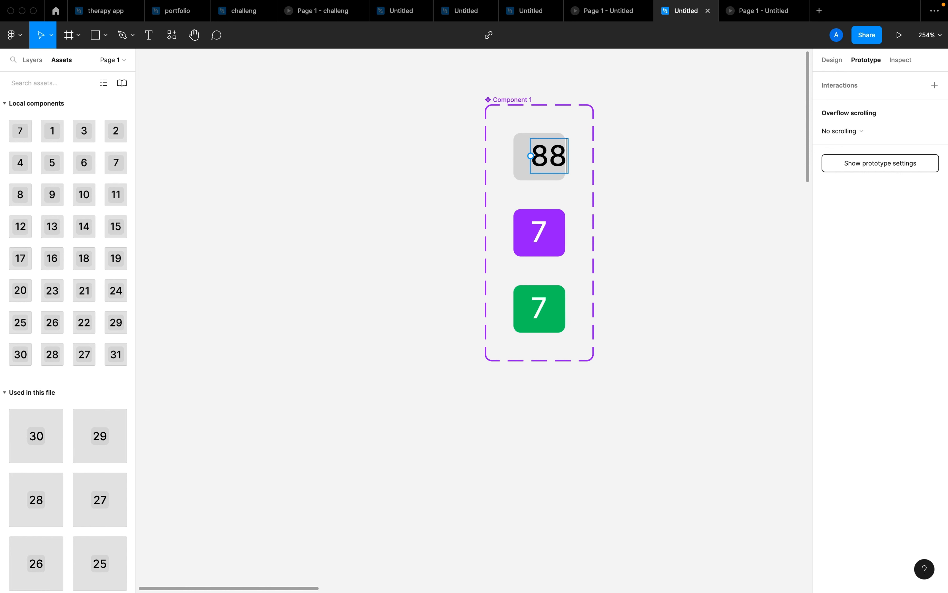
- Change the number in the purple and green variants to 88
click(547, 233)
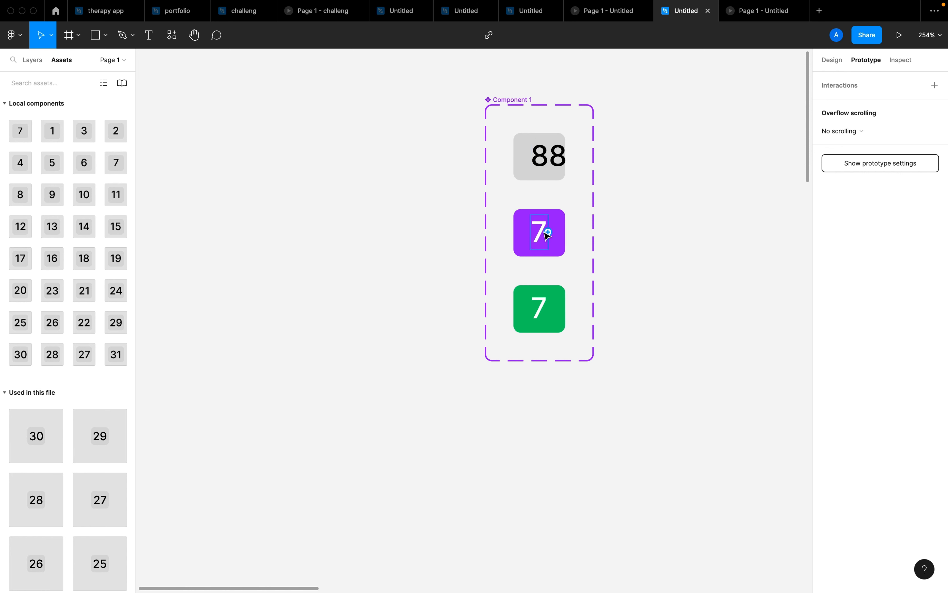
key(Right)
key(BackSpace)
text(88)
click(549, 310)
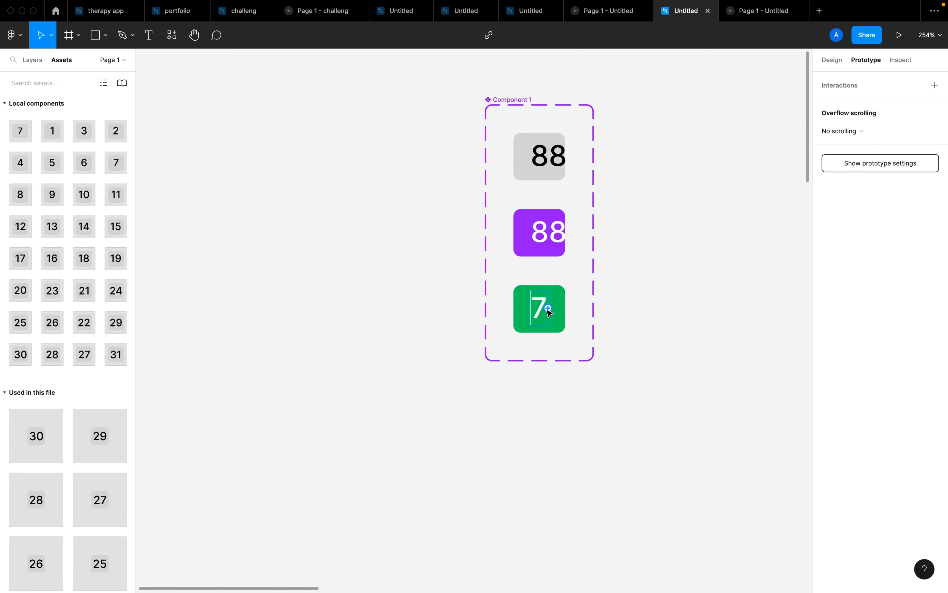
key(Right)
key(BackSpace)
text(88)
key(Escape)
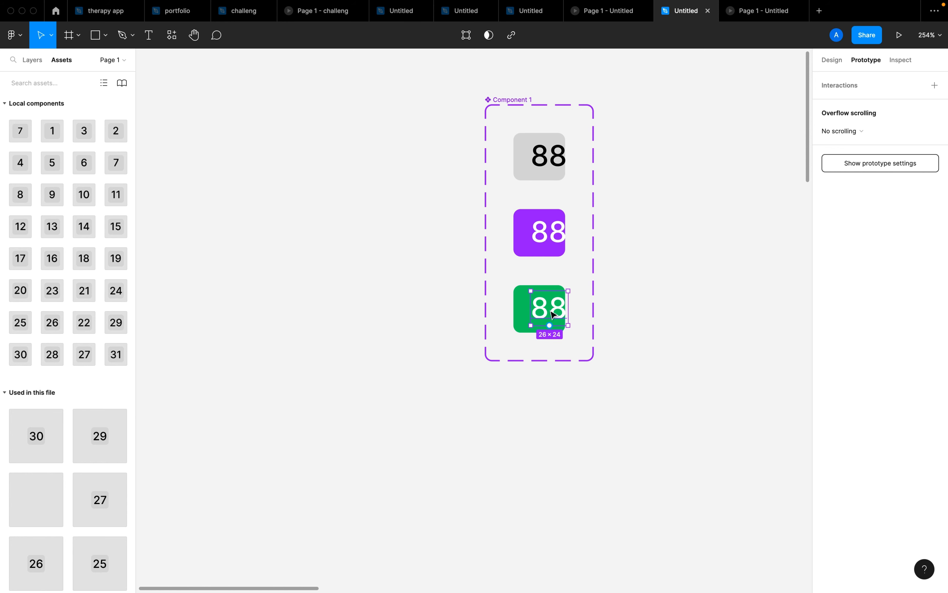
- Center the number 88 within the tile of the green, purple and grey variants
drag(550, 311, 543, 314)
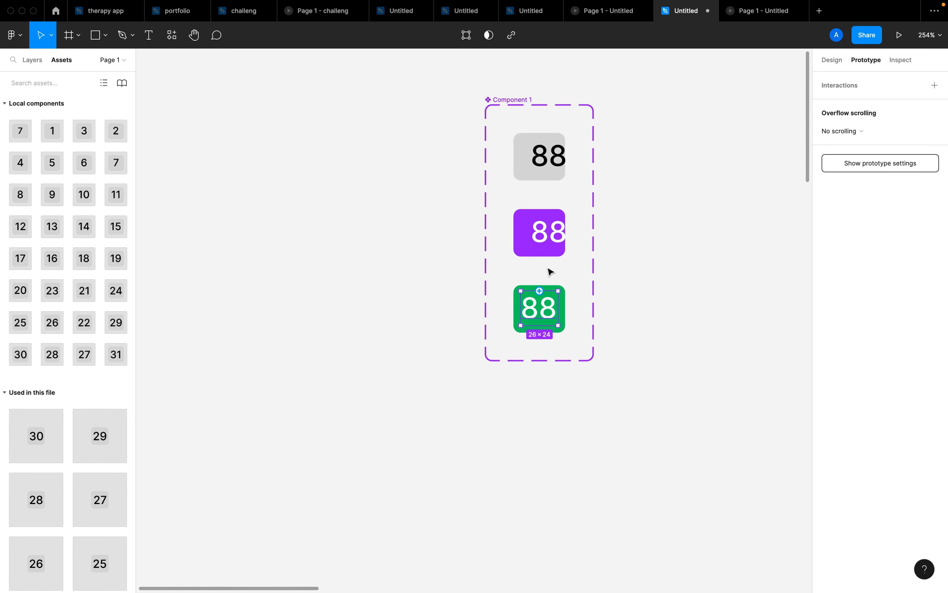
click(550, 232)
double_click(543, 236)
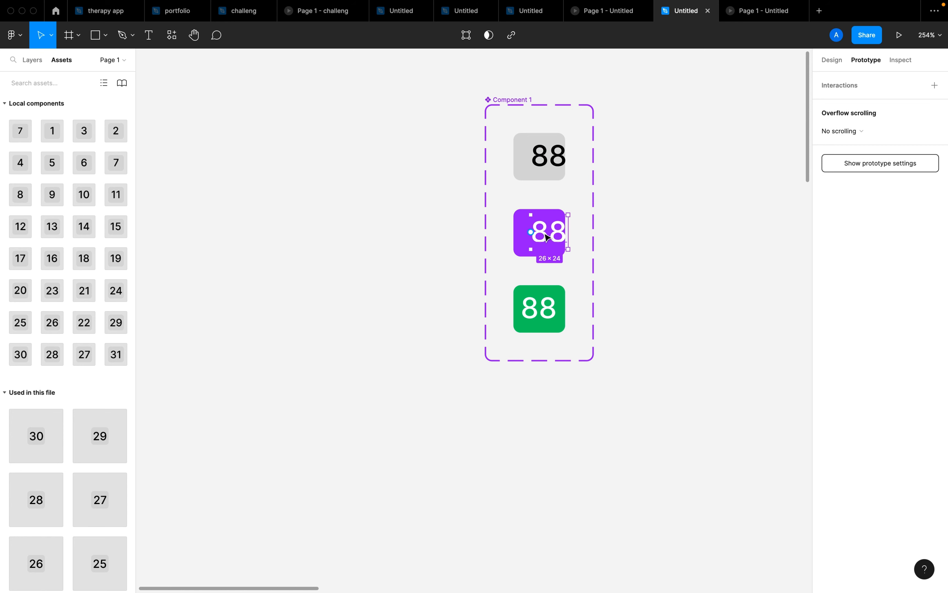
click(837, 63)
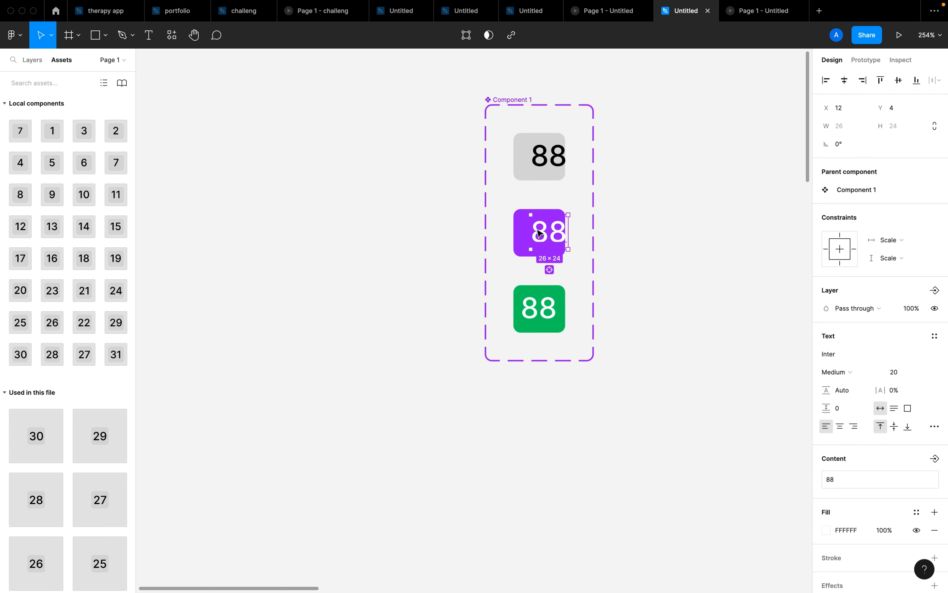
drag(547, 236, 538, 236)
click(547, 154)
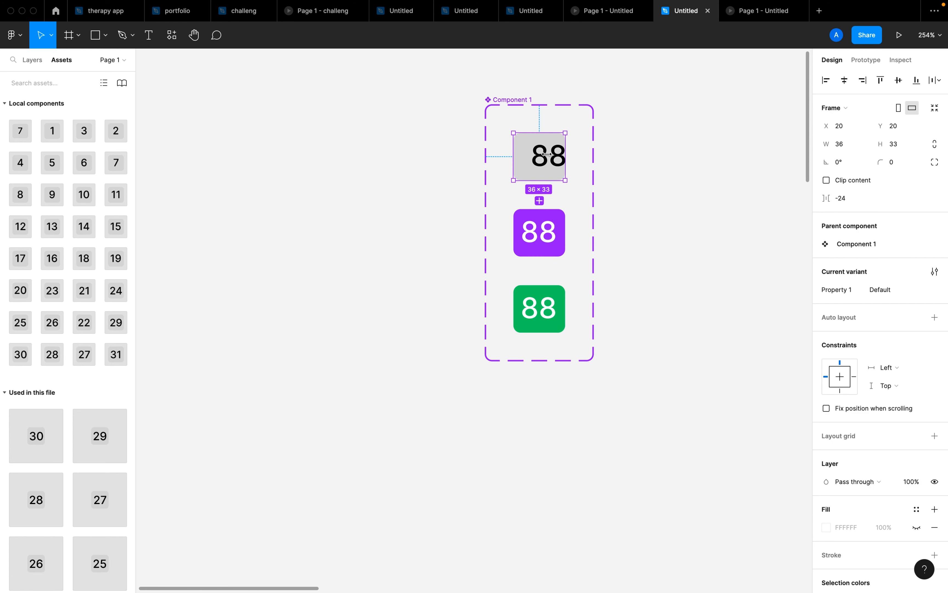
drag(546, 159, 536, 160)
click(446, 186)
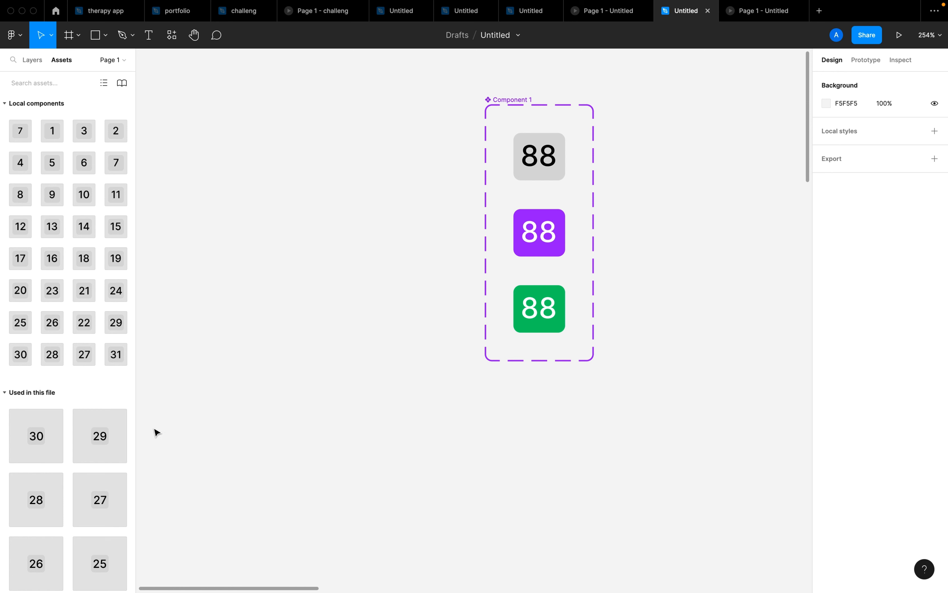
- Place an instance of the 88 day component from the local components on the empty canvas beside its component set
click(133, 435)
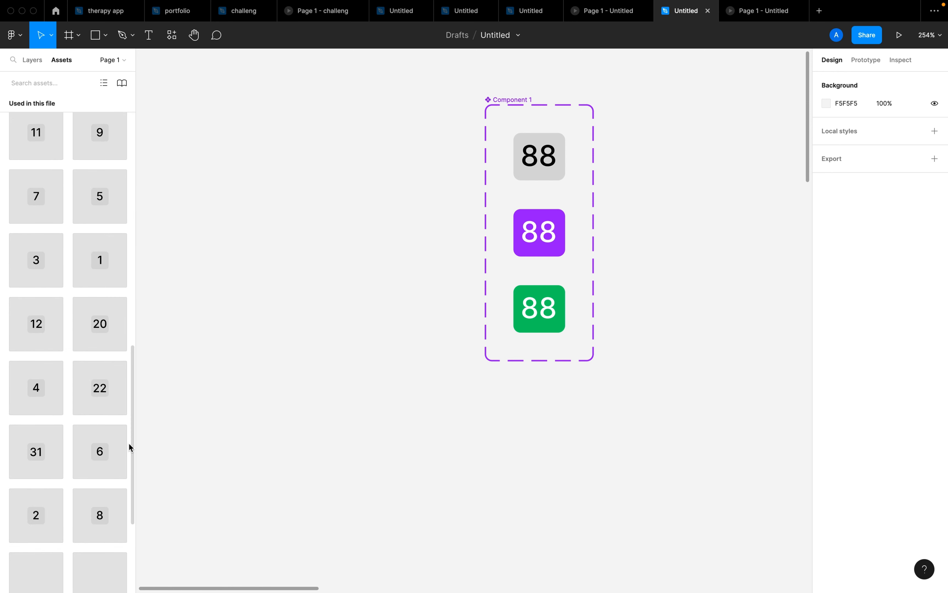
drag(133, 450, 129, 588)
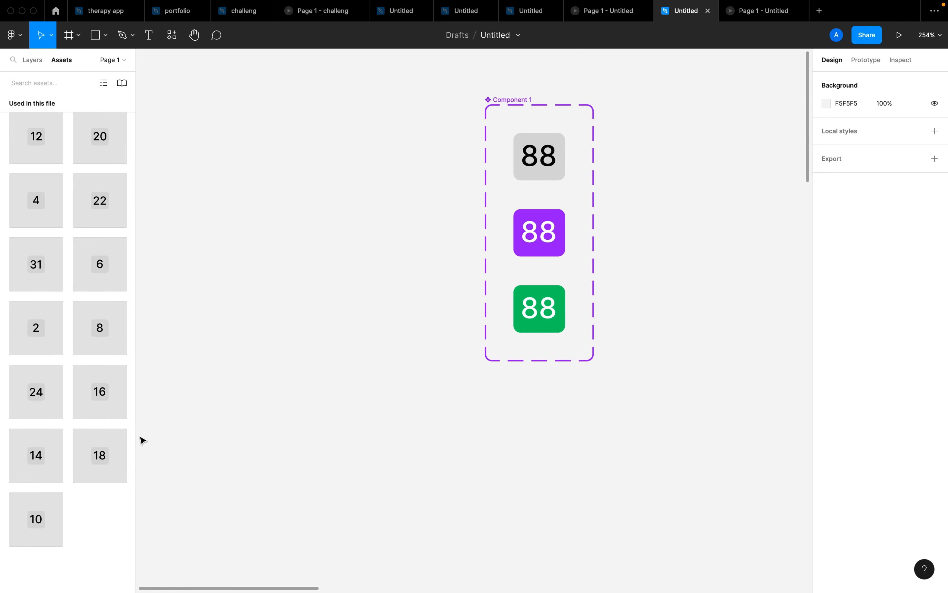
click(131, 504)
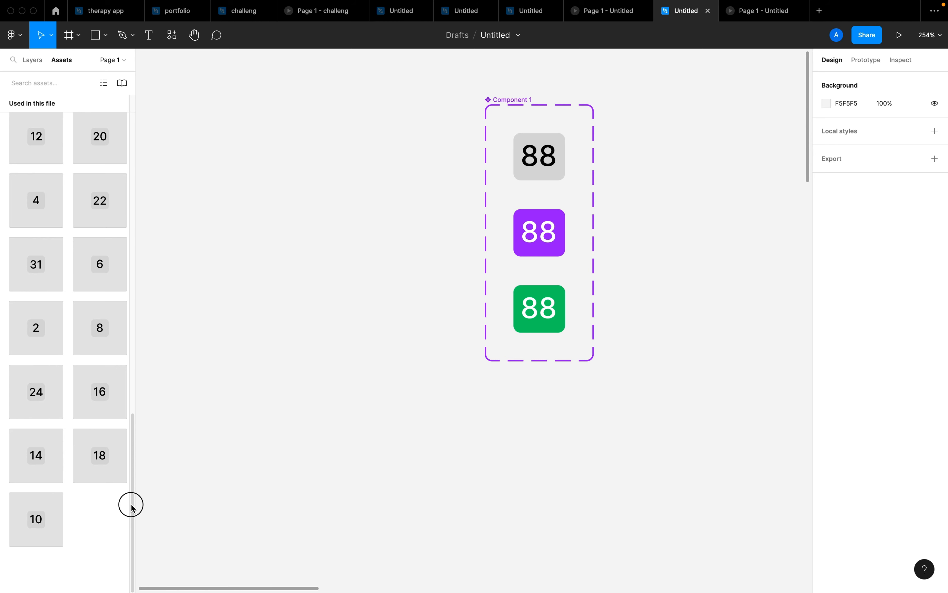
drag(133, 505, 133, 157)
drag(20, 131, 330, 289)
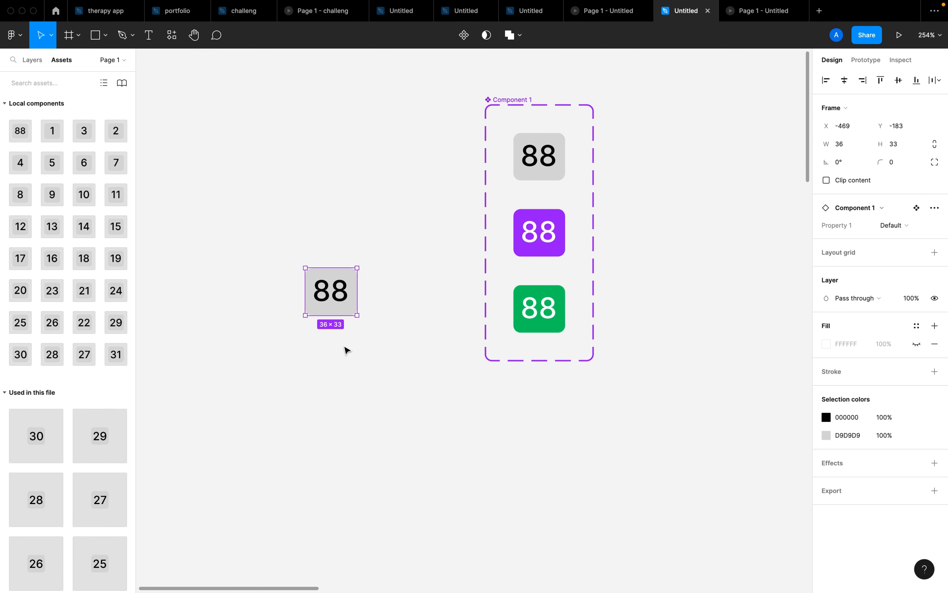
click(345, 351)
- Add an iPhone 13 Pro Max frame to the canvas
key(shift+0)
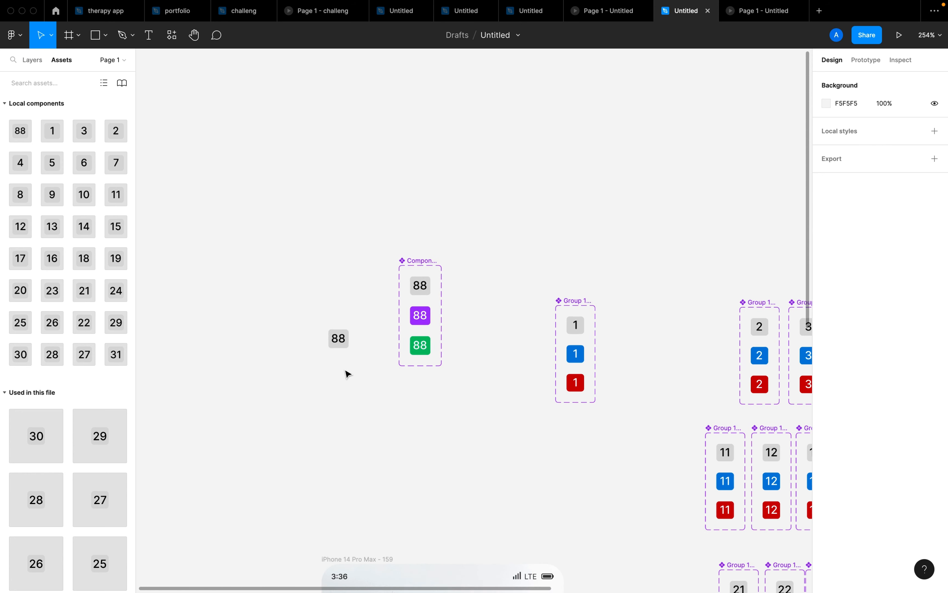
key(f)
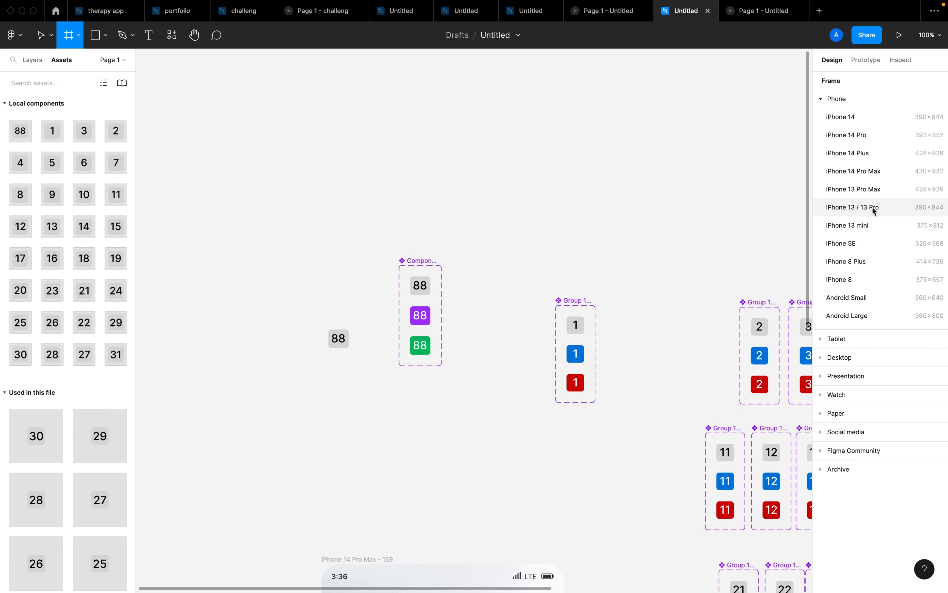
click(865, 191)
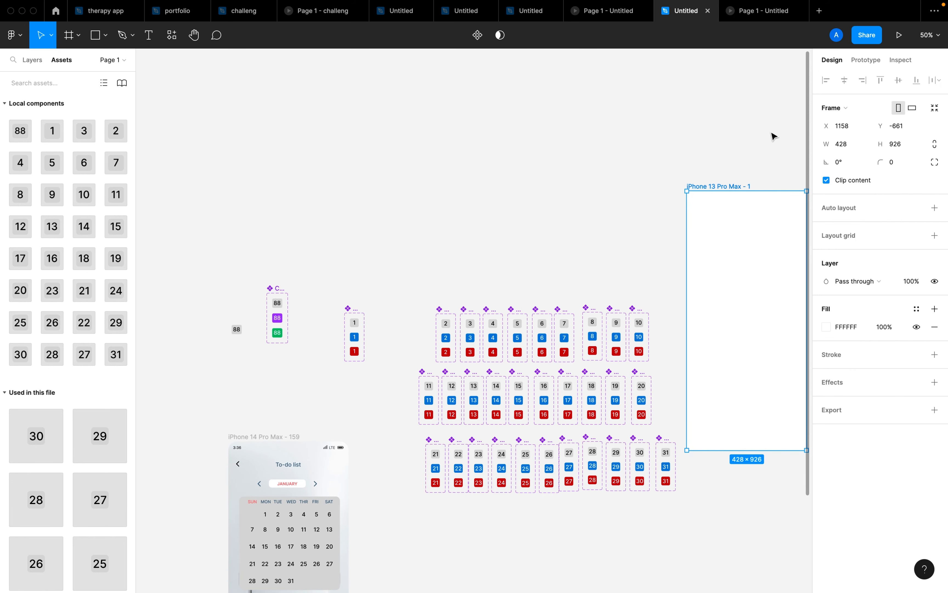
drag(771, 132, 804, 145)
- Move the 88 component instance into the middle of the iPhone 13 Pro Max frame
click(731, 187)
click(867, 61)
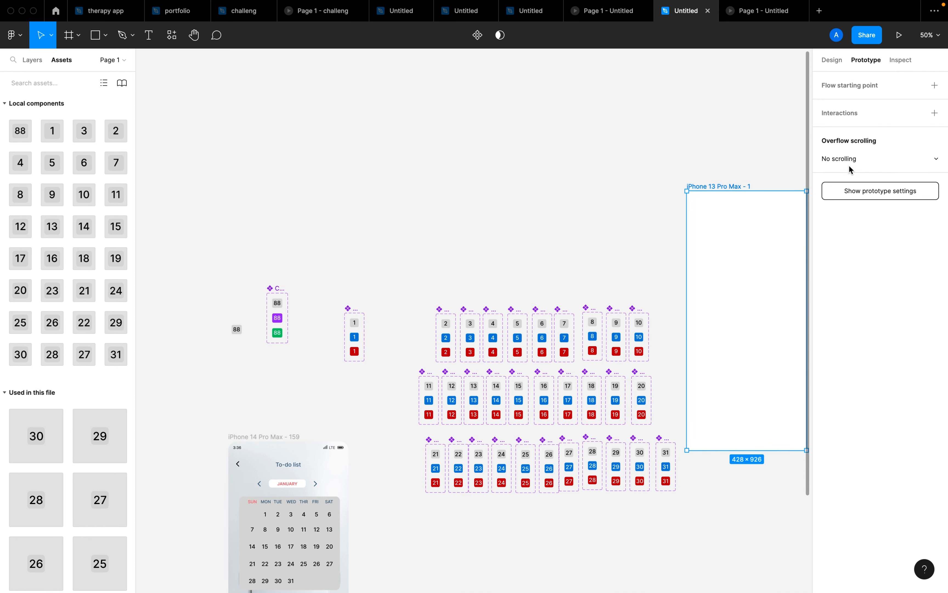
key(Escape)
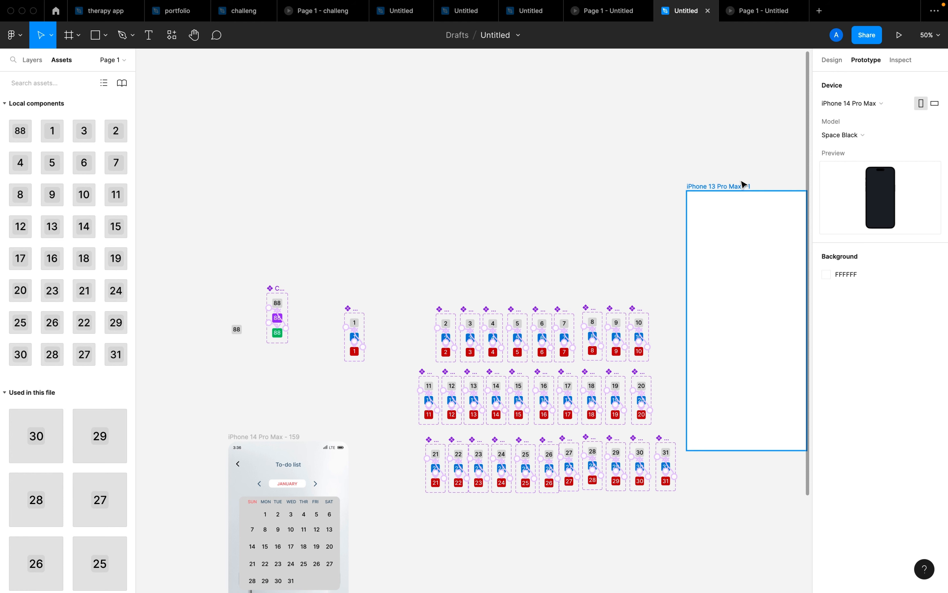
click(694, 189)
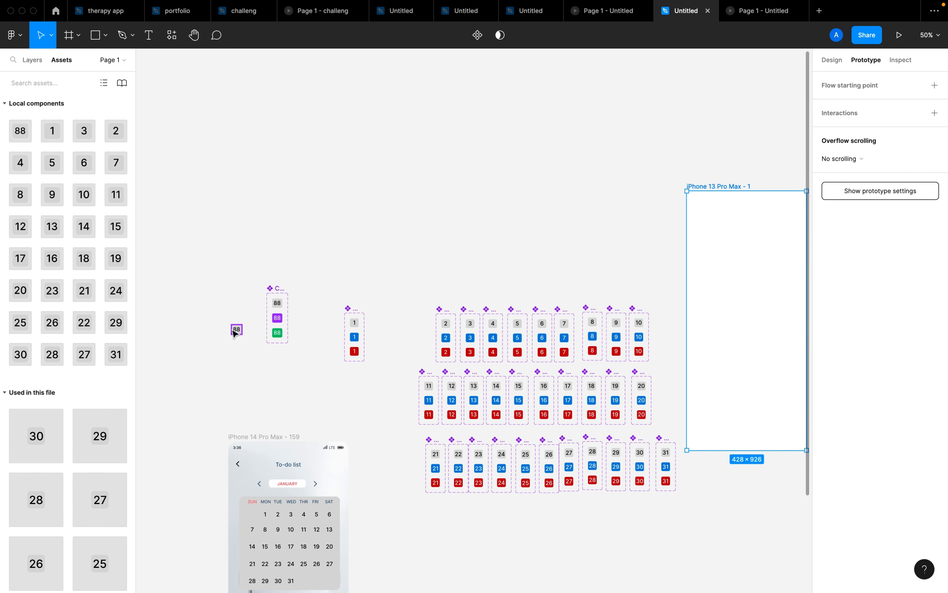
drag(235, 333, 743, 294)
click(669, 261)
- Preview the iPhone 13 Pro Max frame, test the 88 day's hover and tap interactions, and return to the design file
click(733, 200)
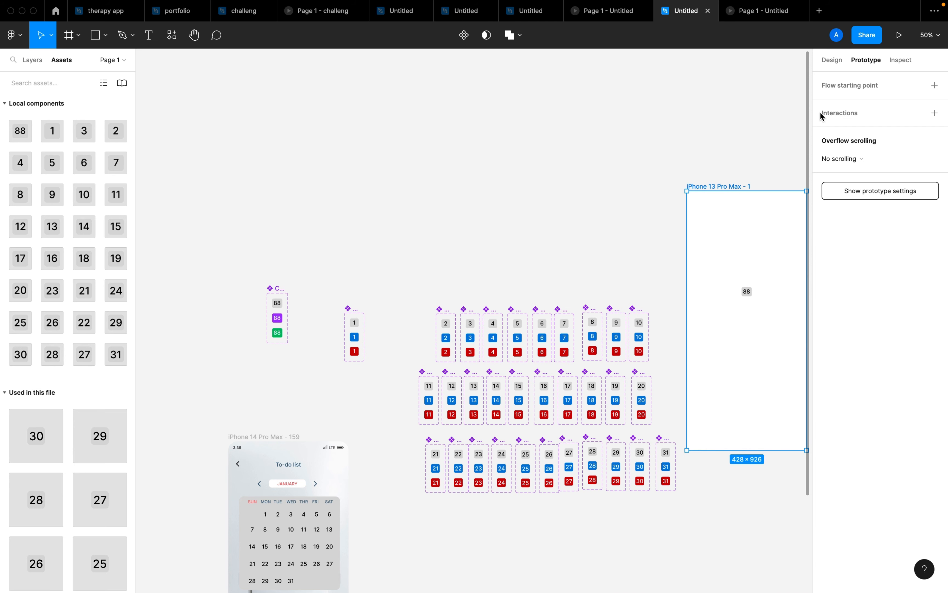
click(900, 36)
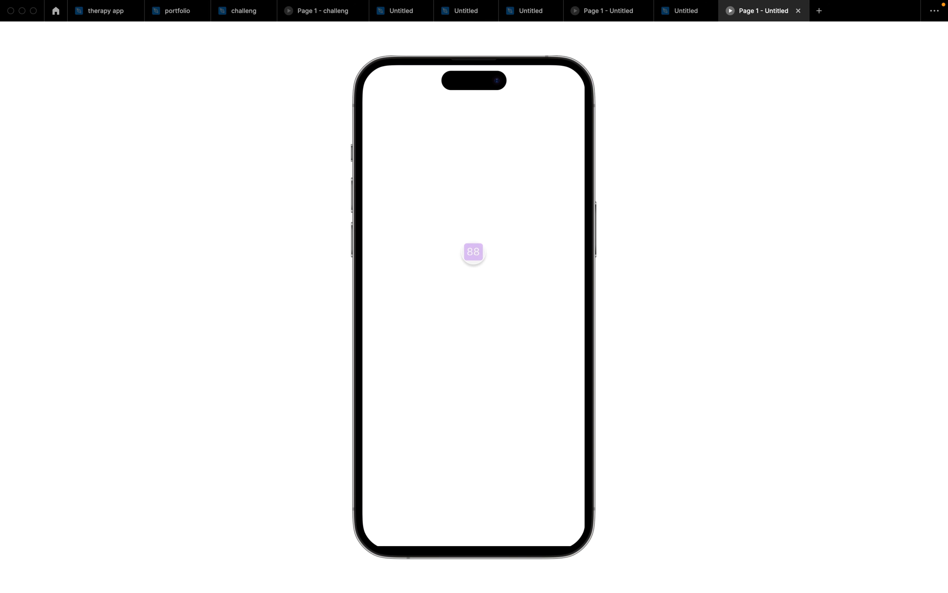
click(474, 251)
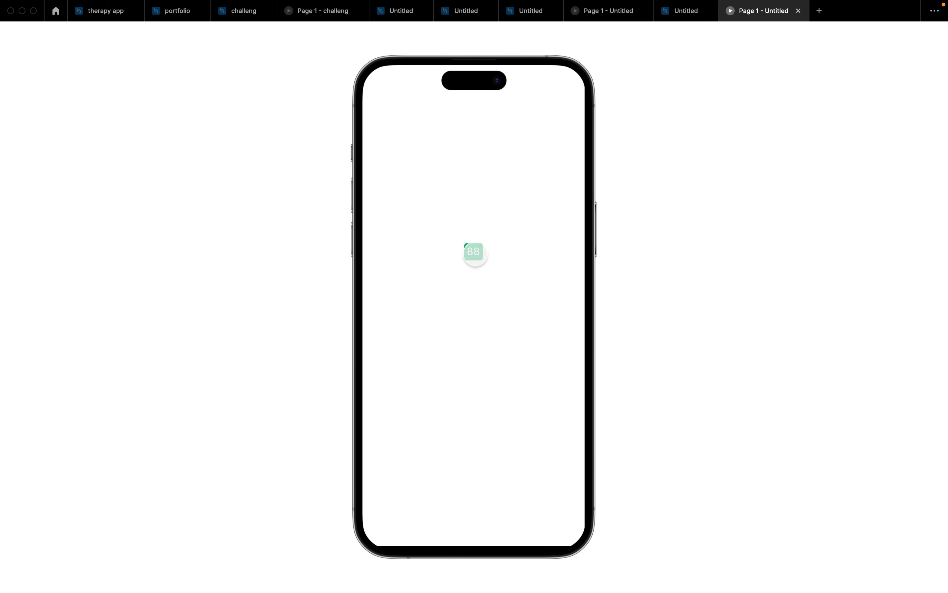
click(474, 252)
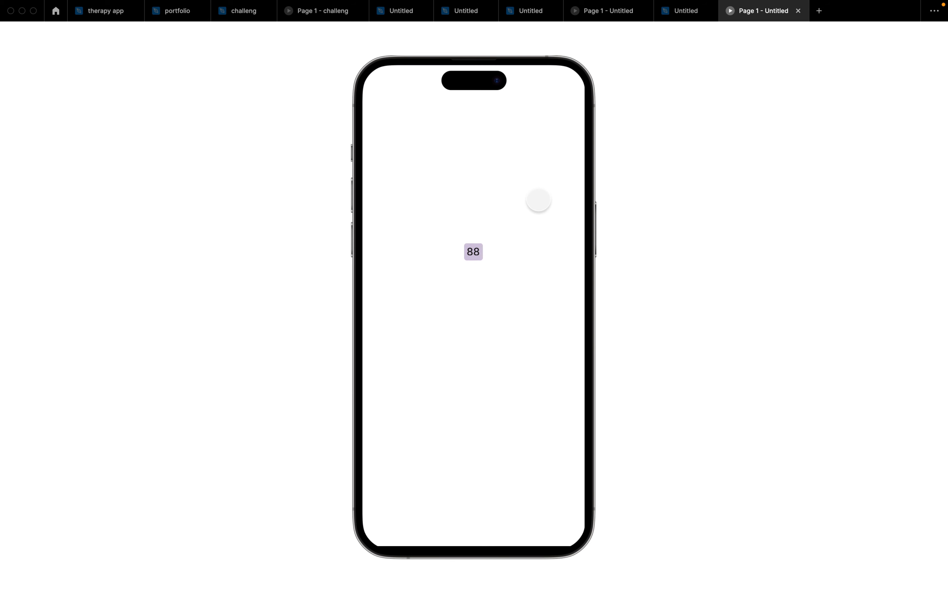
click(692, 11)
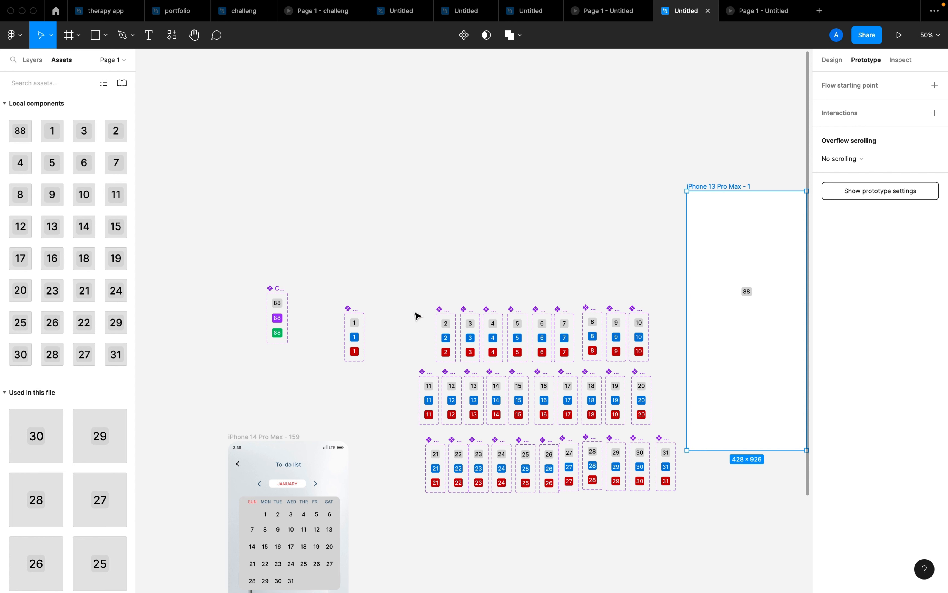
- Move the component sets for days 1 to 7 into a more widely spaced row beside the 88 component set
drag(351, 311, 356, 287)
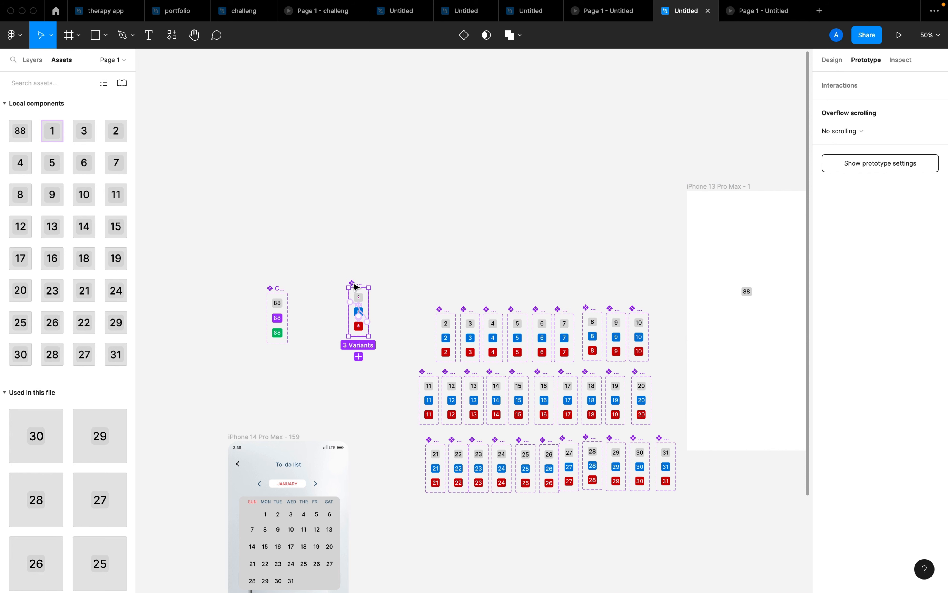
drag(446, 316, 398, 290)
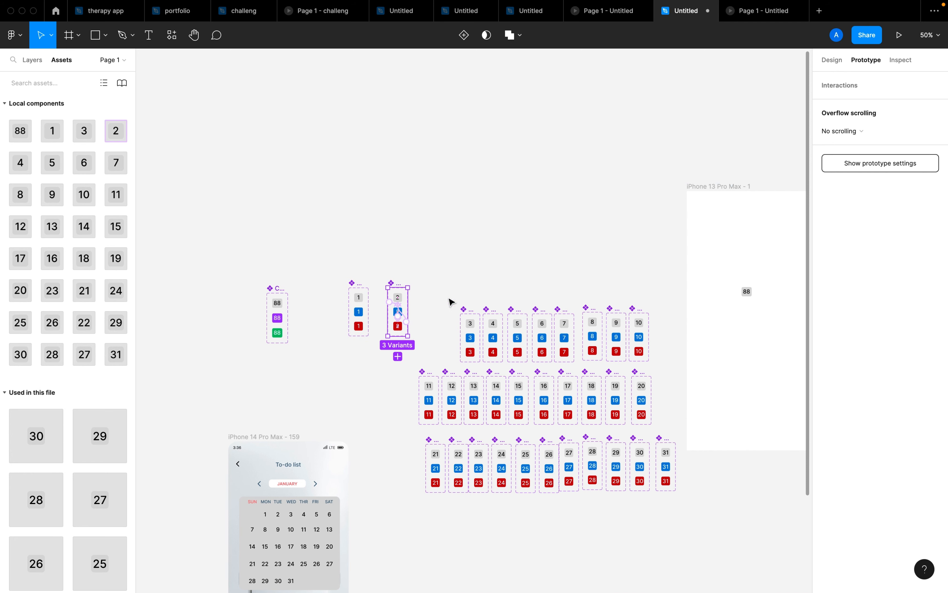
drag(472, 310, 433, 285)
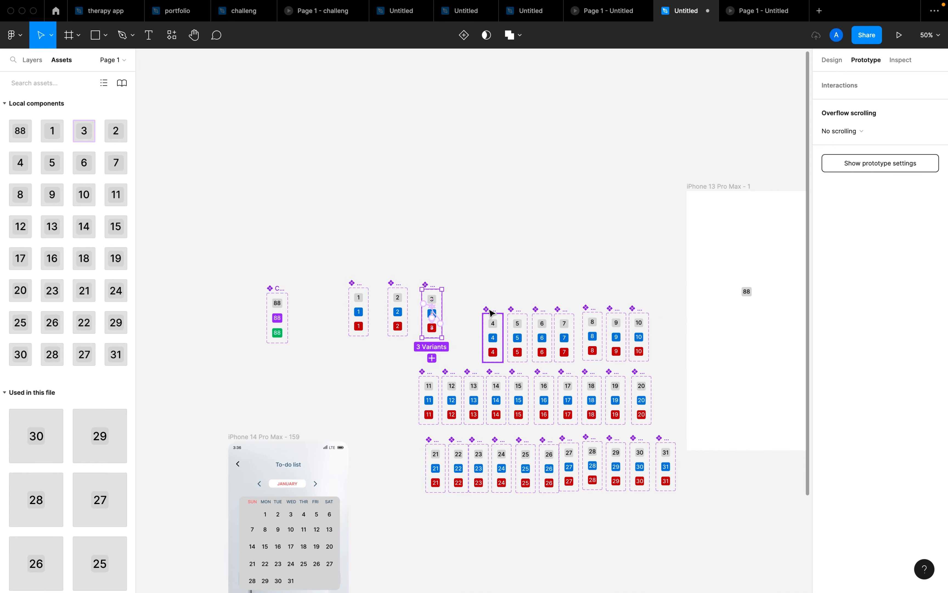
drag(492, 313, 456, 290)
drag(516, 308, 481, 284)
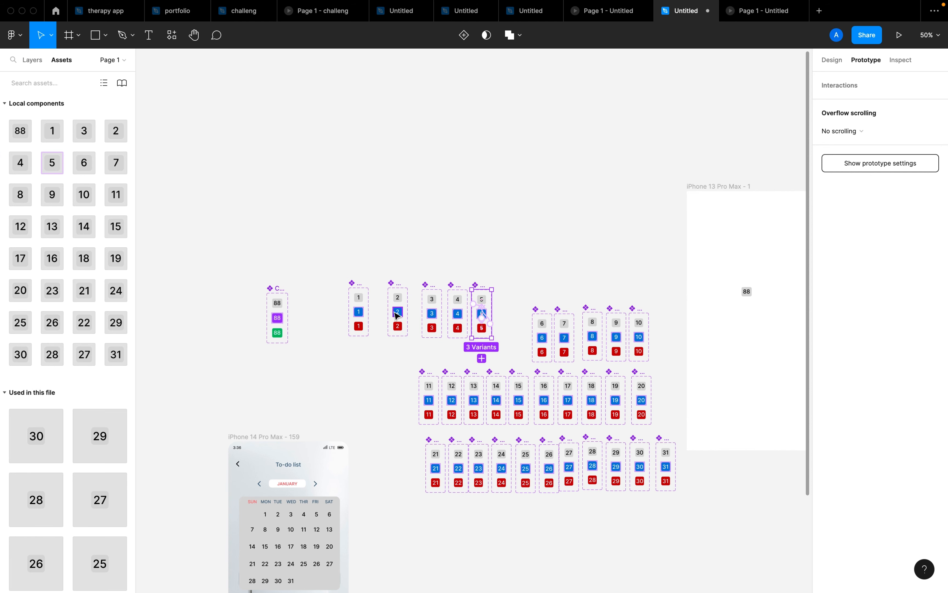
scroll(404, 314, up, 3)
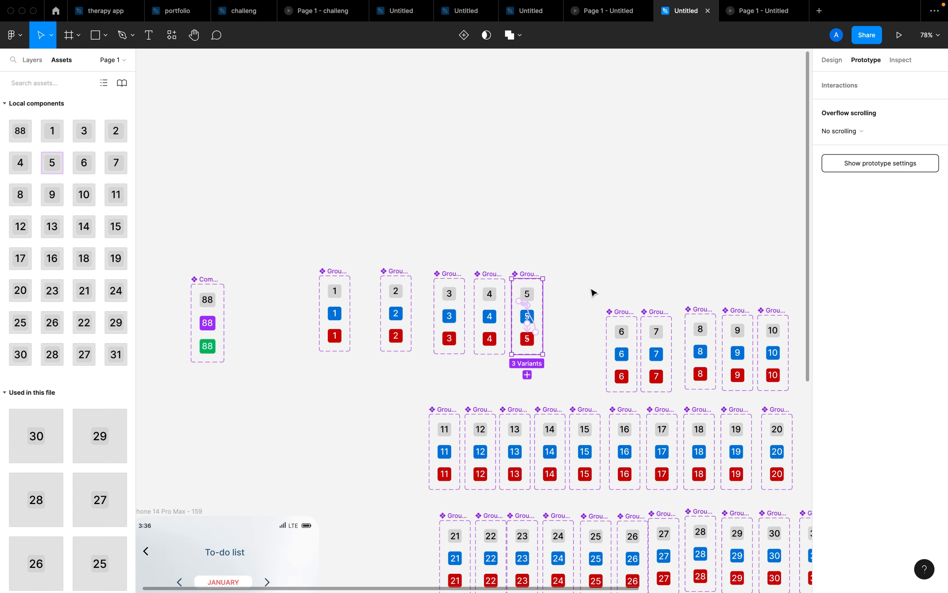
click(620, 315)
drag(620, 315, 578, 277)
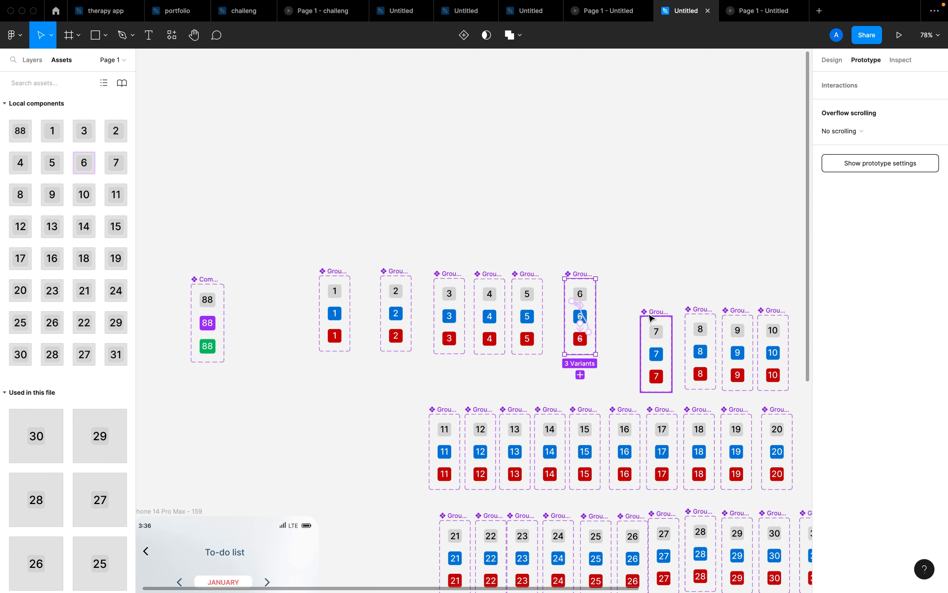
drag(651, 316, 617, 282)
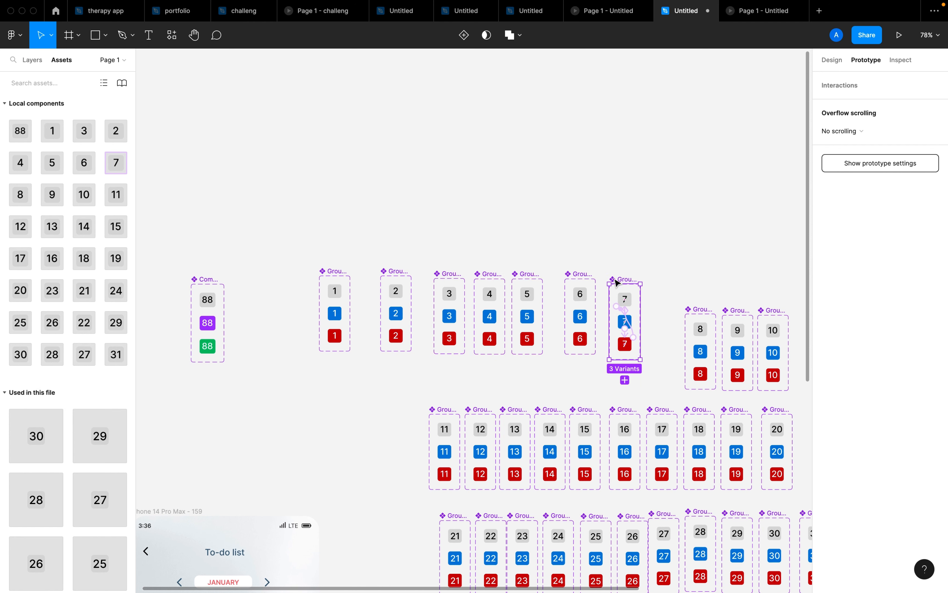